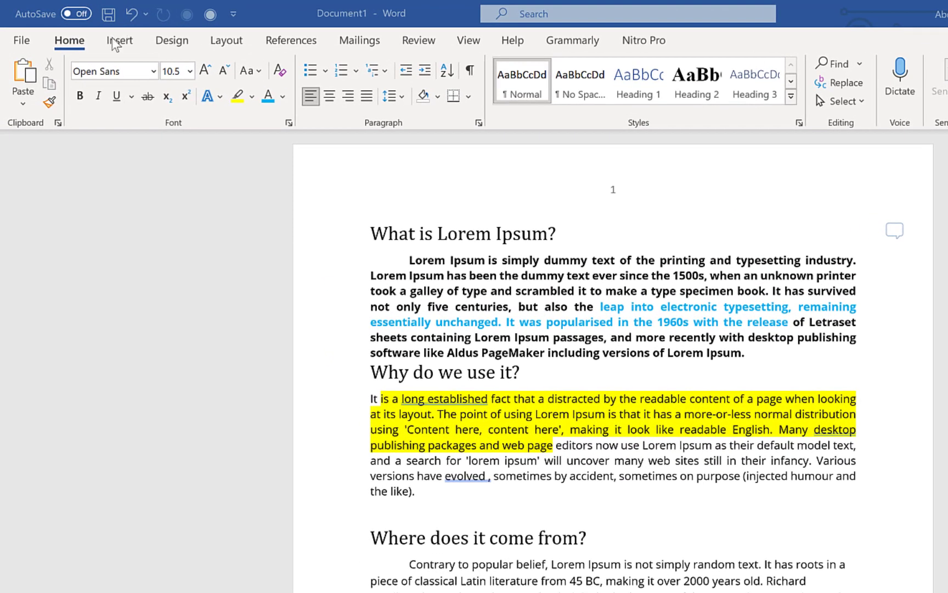
- Add the MathType add-in from the Office Add-ins store and accept its license terms and privacy policy
{"action": "left_click", "coordinate": [120, 41]}
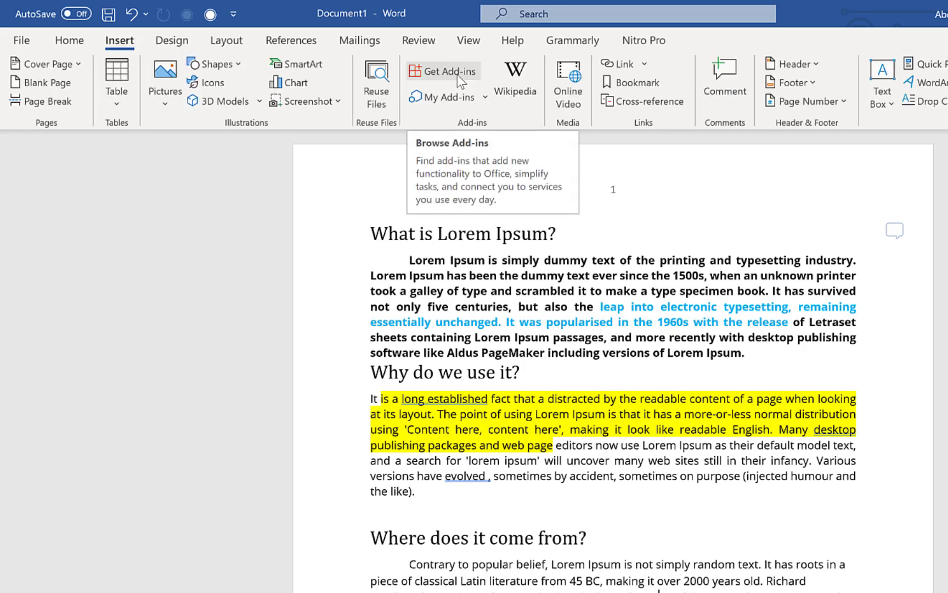
{"action": "left_click", "coordinate": [465, 74]}
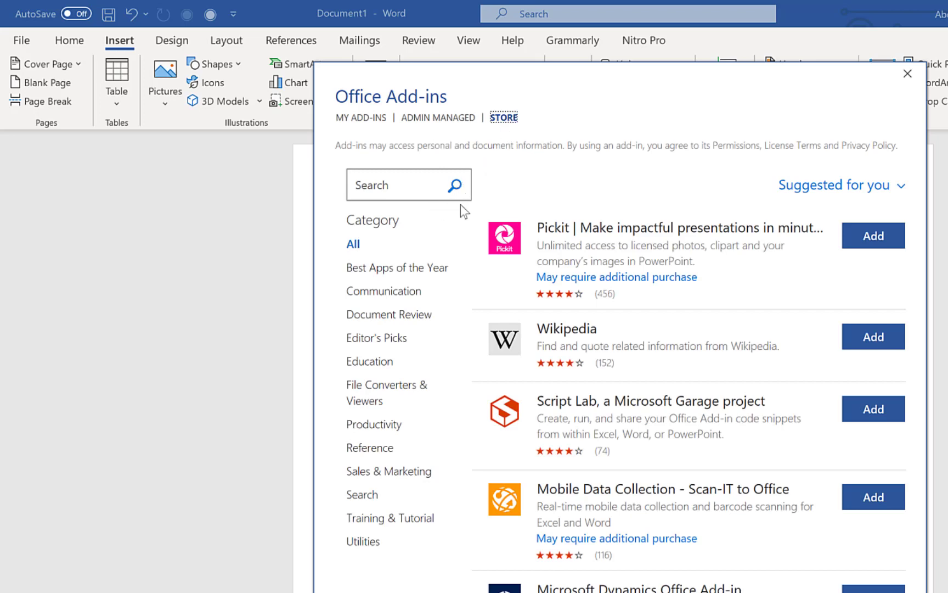
{"action": "scroll", "coordinate": [634, 274], "scroll_direction": "down", "scroll_amount": 1}
{"action": "scroll", "coordinate": [636, 291], "scroll_direction": "down", "scroll_amount": 3}
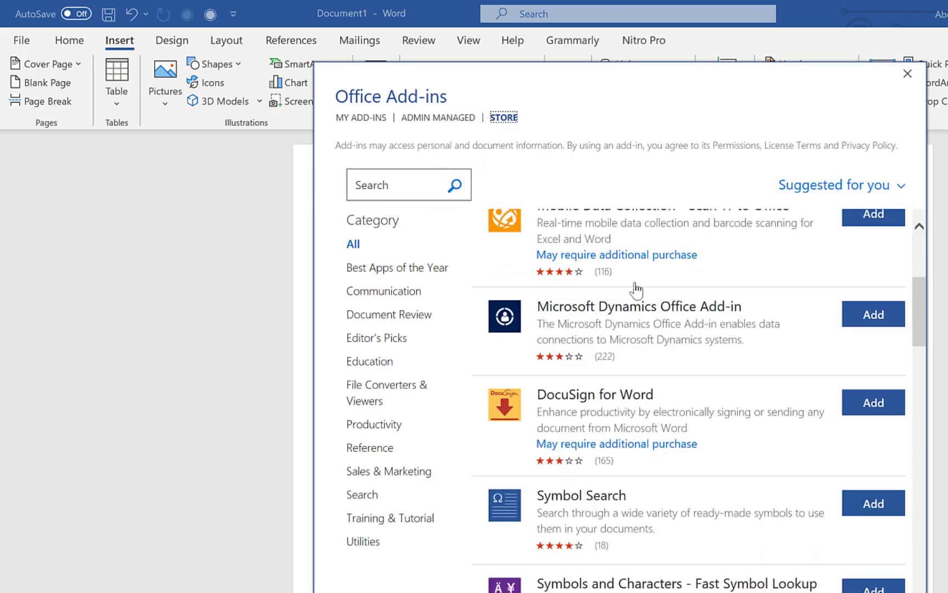
{"action": "scroll", "coordinate": [636, 290], "scroll_direction": "down", "scroll_amount": 4}
{"action": "scroll", "coordinate": [635, 293], "scroll_direction": "down", "scroll_amount": 4}
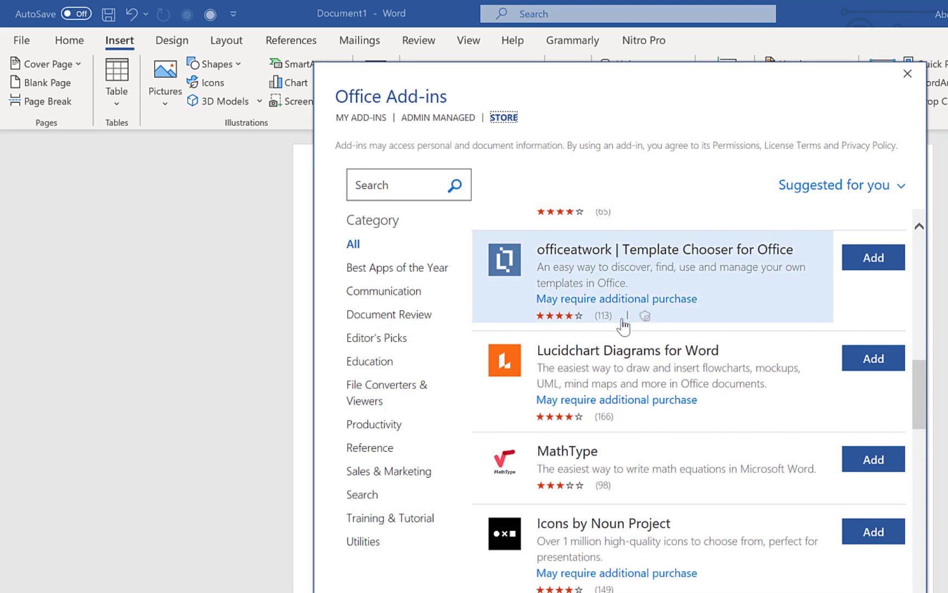
{"action": "scroll", "coordinate": [628, 329], "scroll_direction": "down", "scroll_amount": 4}
{"action": "scroll", "coordinate": [630, 334], "scroll_direction": "down", "scroll_amount": 2}
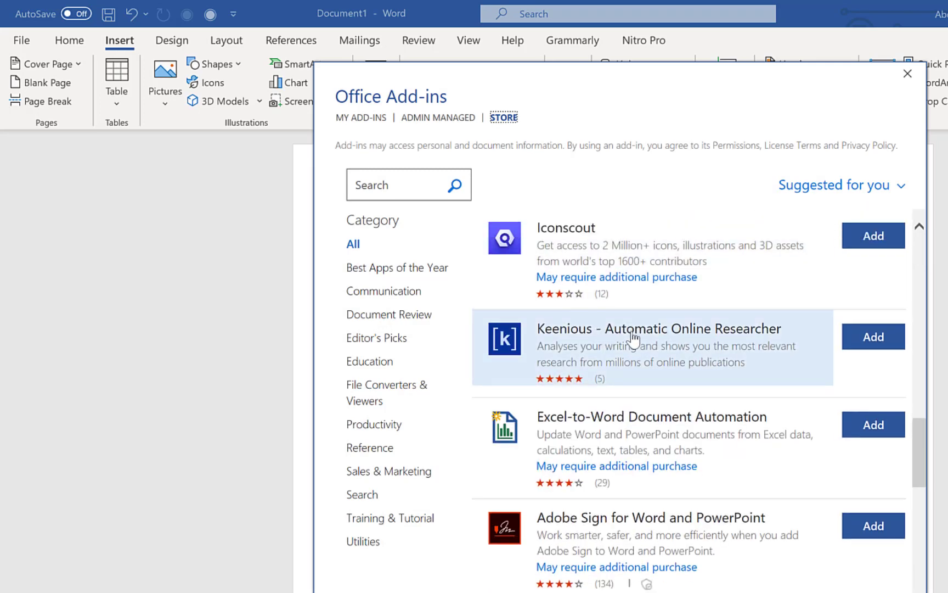
{"action": "scroll", "coordinate": [631, 336], "scroll_direction": "up", "scroll_amount": 6}
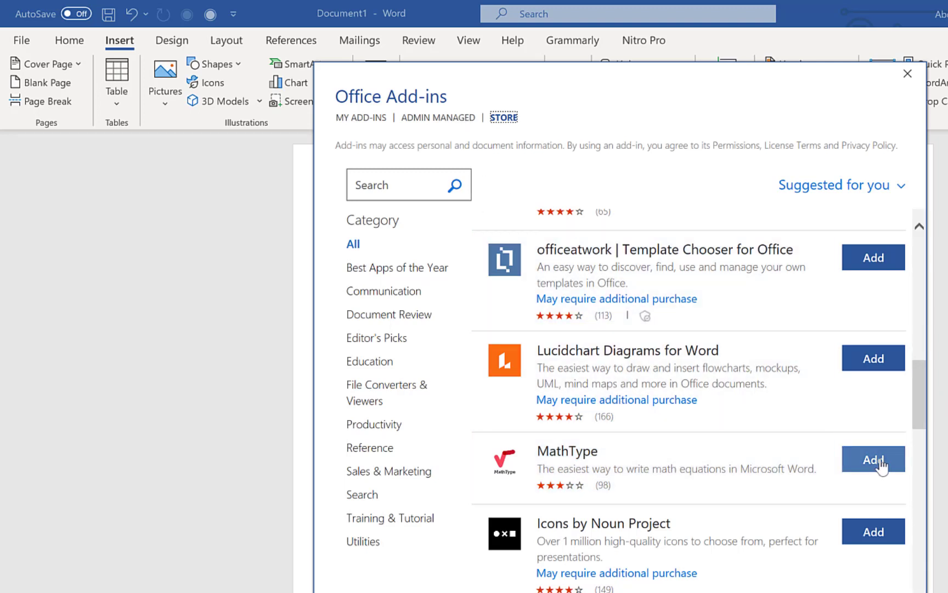
{"action": "left_click", "coordinate": [881, 464]}
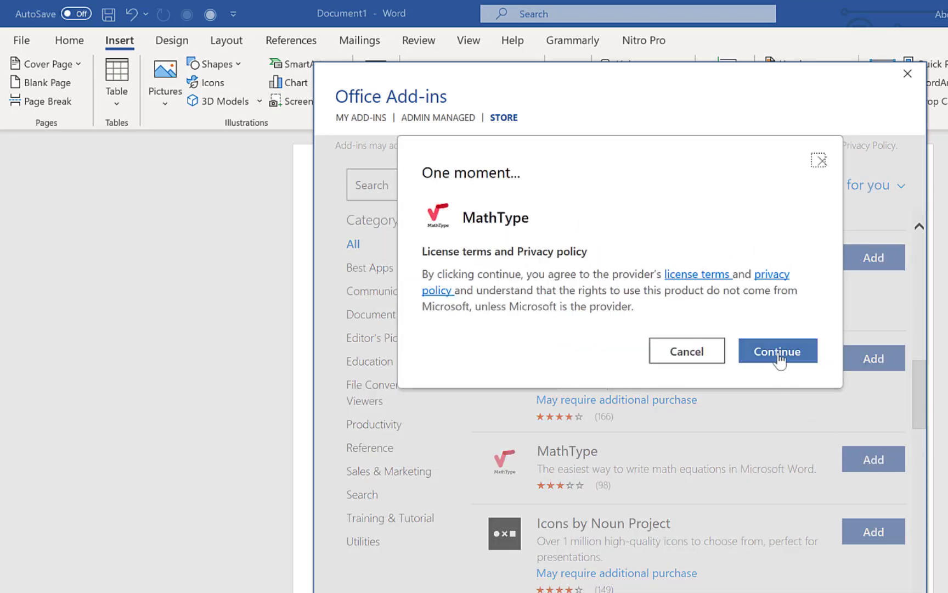
{"action": "left_click", "coordinate": [779, 354]}
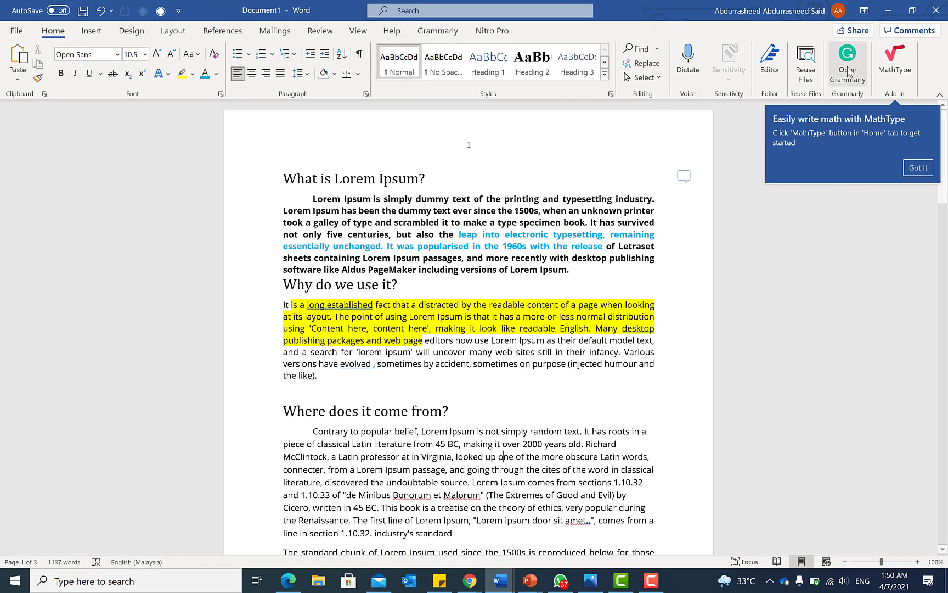
- View the MathType equation editor through the add-in's pane and close it without inserting an equation
{"action": "left_click", "coordinate": [895, 53]}
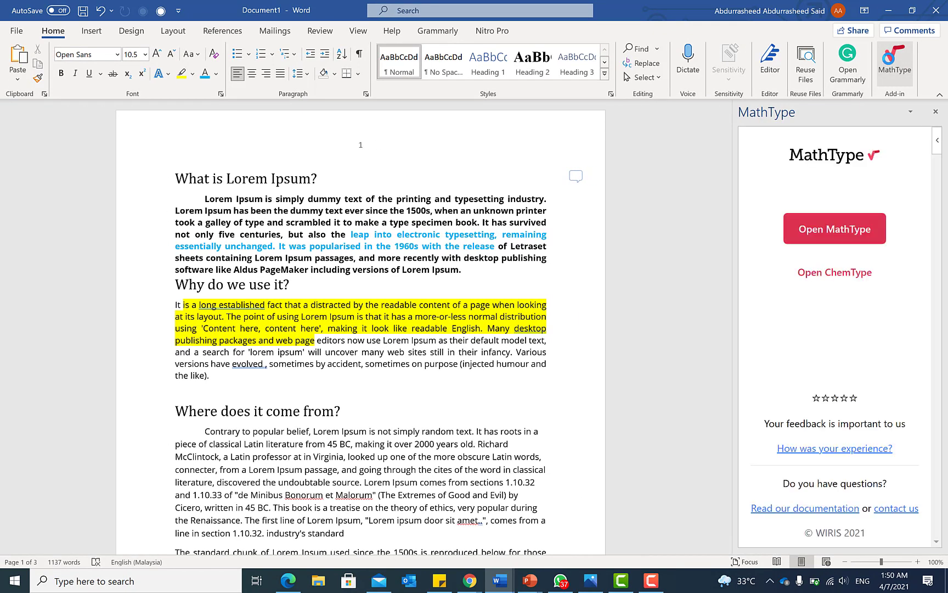
{"action": "left_click", "coordinate": [837, 235]}
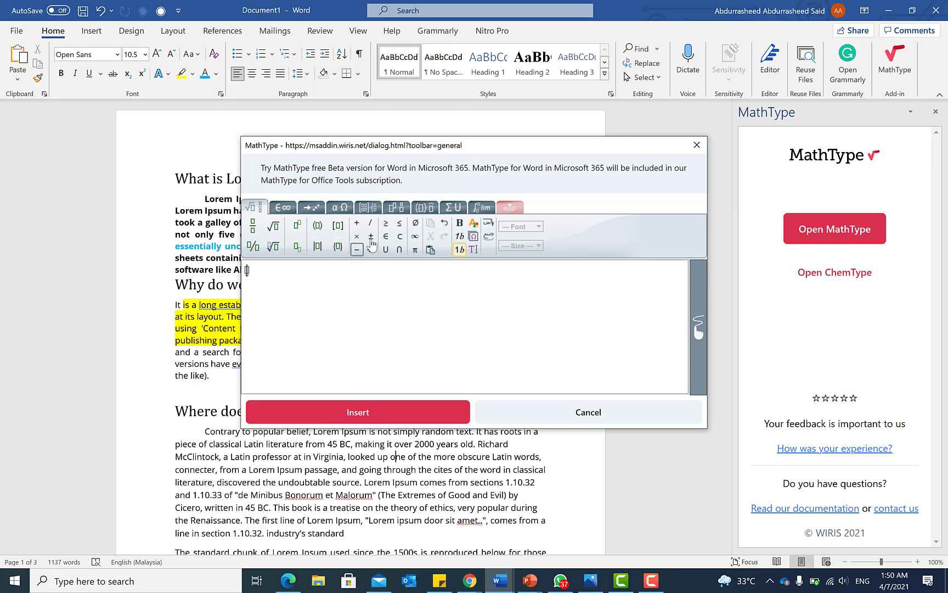
{"action": "left_click", "coordinate": [698, 145]}
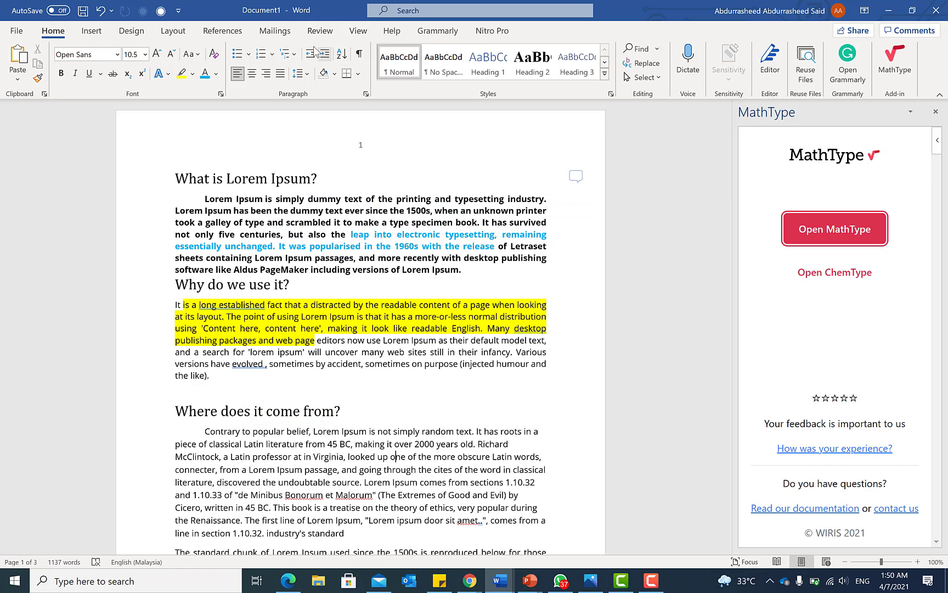
- Search the Office Add-ins store for "qr4office"
{"action": "left_click", "coordinate": [91, 31]}
{"action": "left_click", "coordinate": [274, 48]}
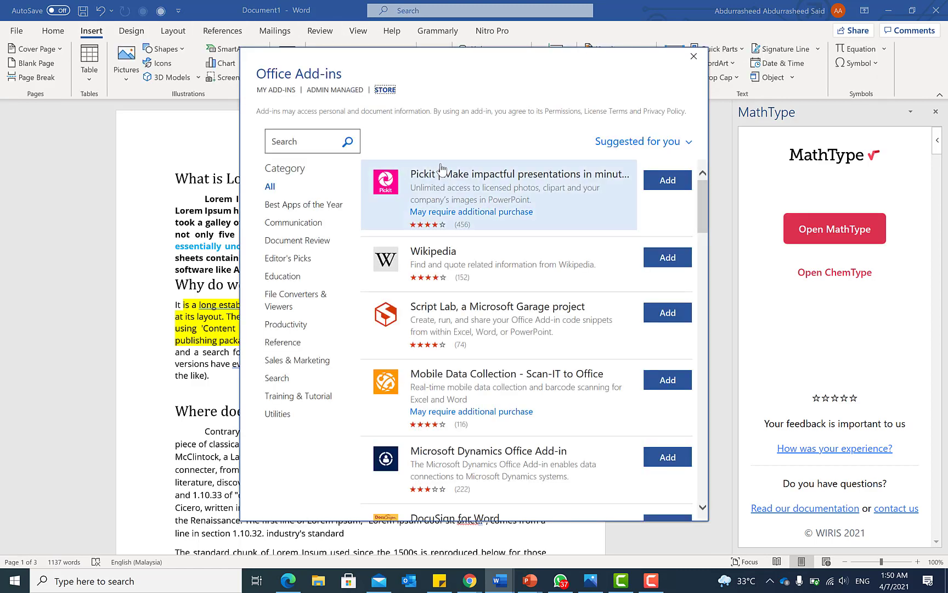
{"action": "left_click", "coordinate": [317, 142]}
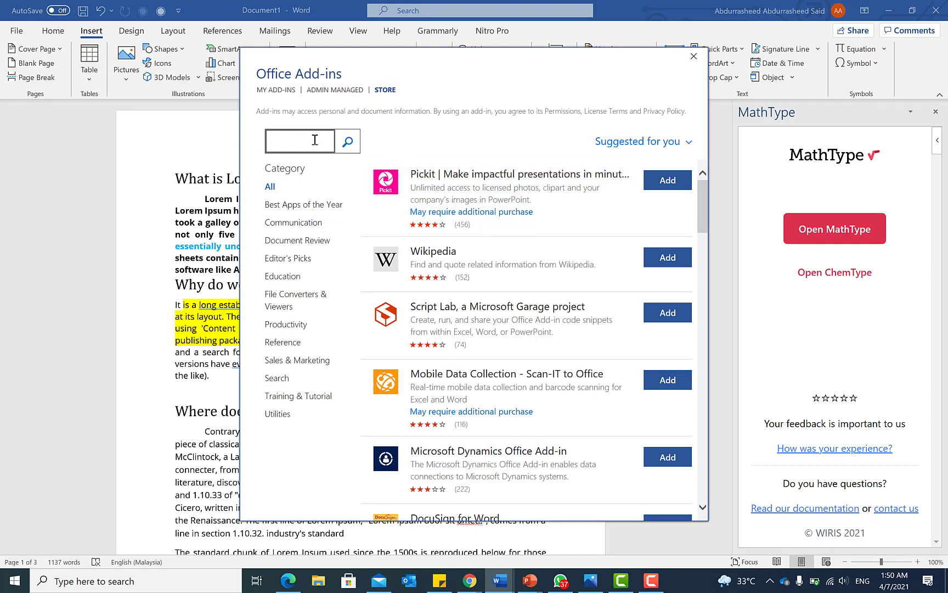
{"action": "type", "text": "q"}
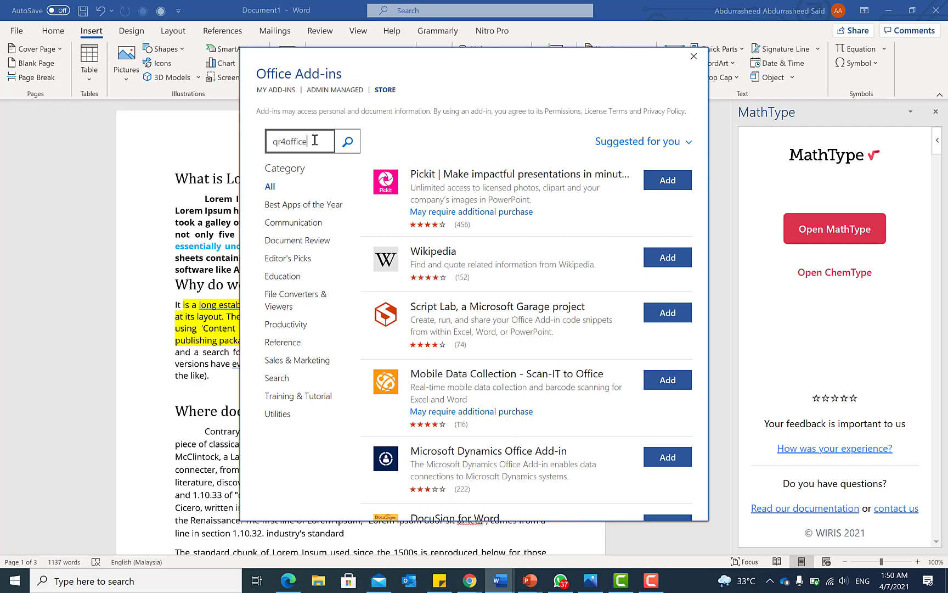
{"action": "type", "text": "r4office"}
{"action": "key", "text": "Return"}
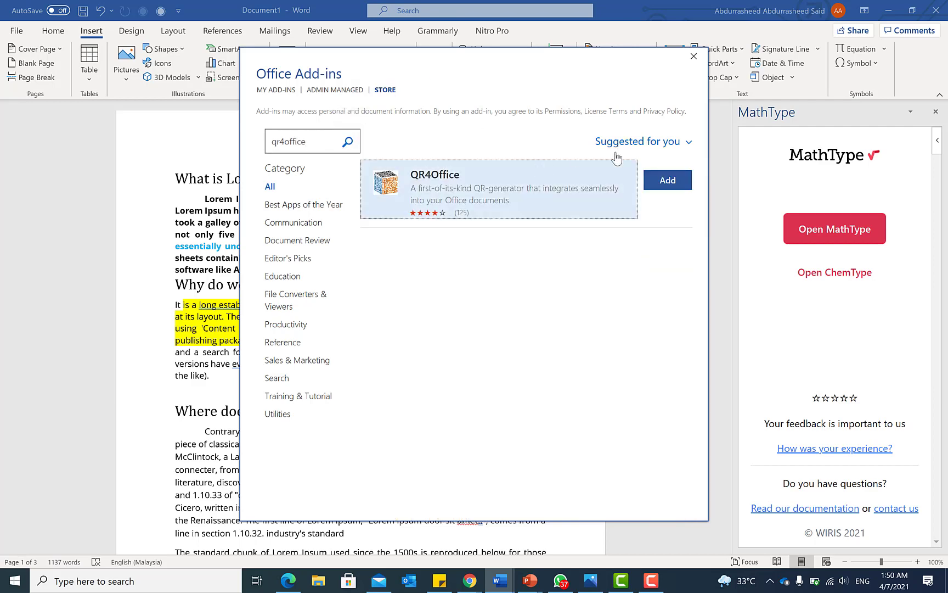
- Add the QR4Office add-in, accepting its license terms and privacy policy, and close its pane
{"action": "left_click", "coordinate": [670, 180]}
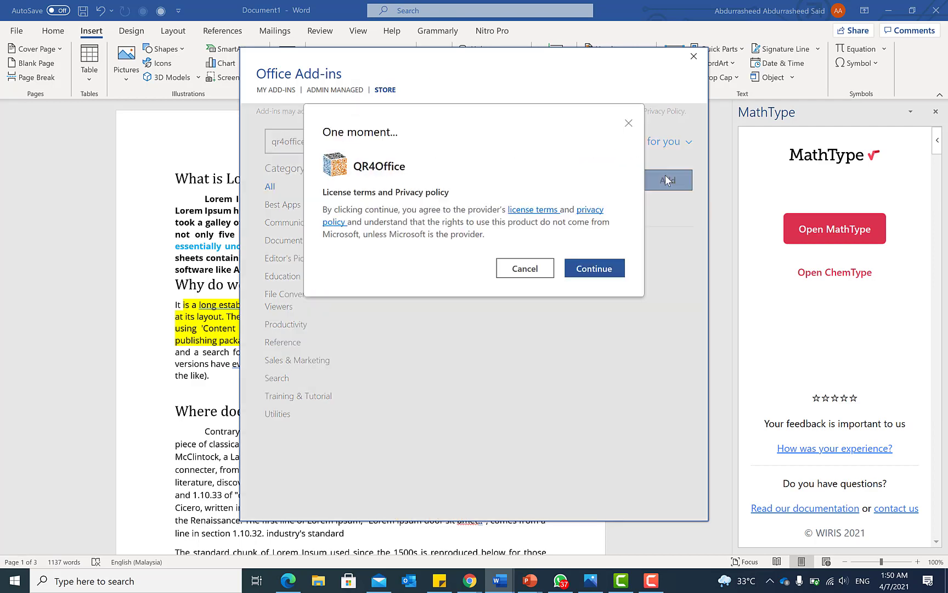
{"action": "left_click", "coordinate": [595, 269]}
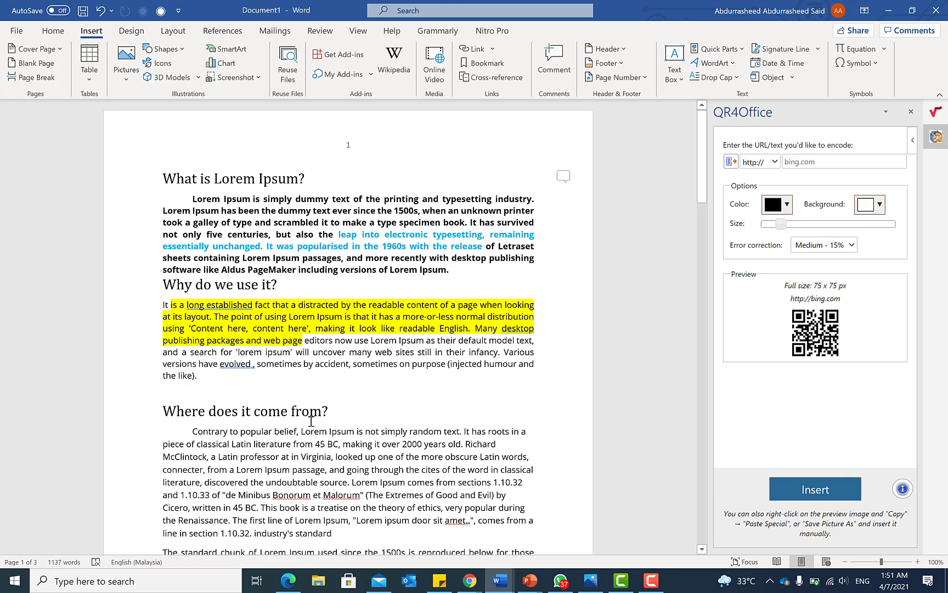
{"action": "left_click", "coordinate": [268, 379]}
{"action": "left_click", "coordinate": [911, 112]}
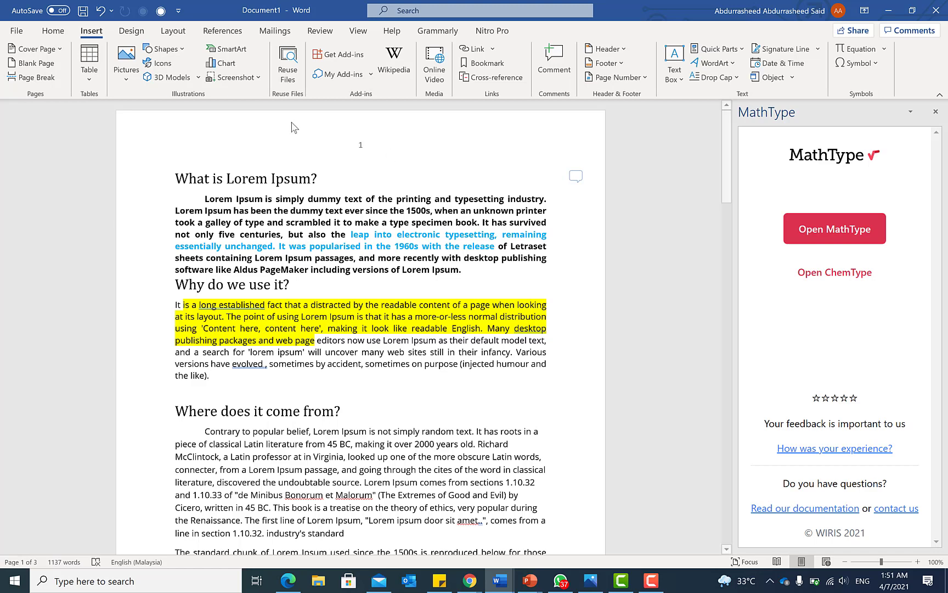
- Show the paragraph marks and other hidden formatting symbols and examine them throughout the document's three pages
{"action": "left_click", "coordinate": [41, 31]}
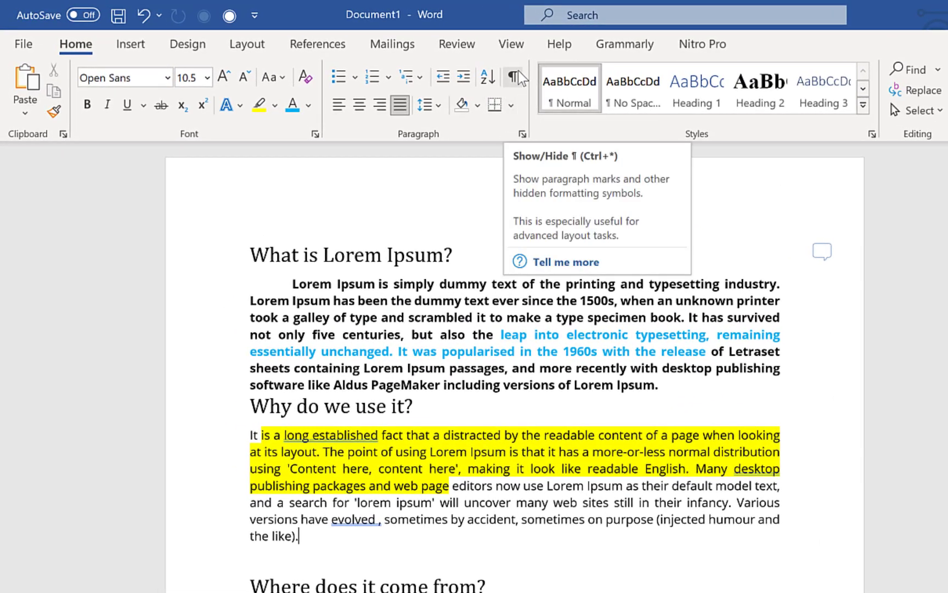
{"action": "left_click", "coordinate": [520, 77]}
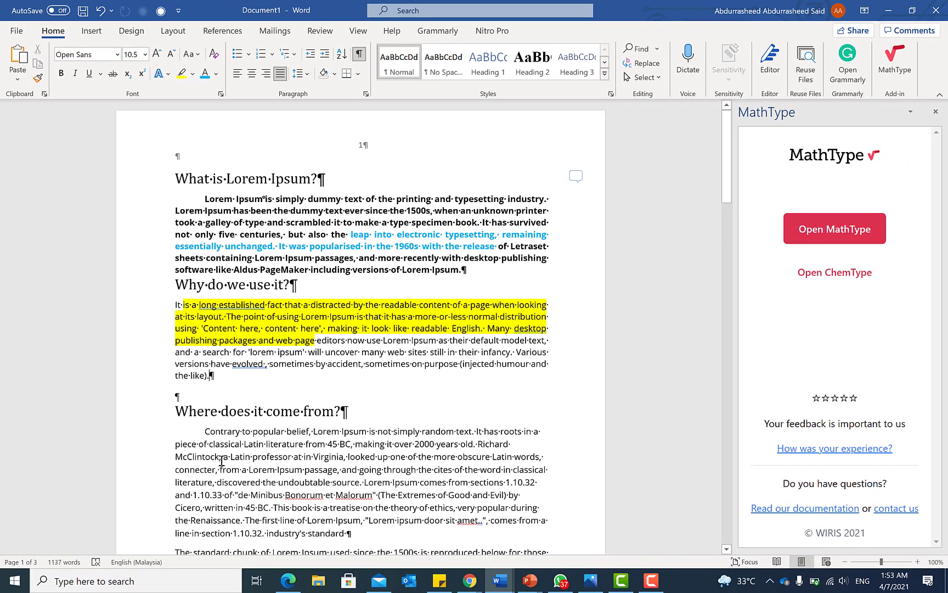
{"action": "scroll", "coordinate": [300, 455], "scroll_direction": "down", "scroll_amount": 5}
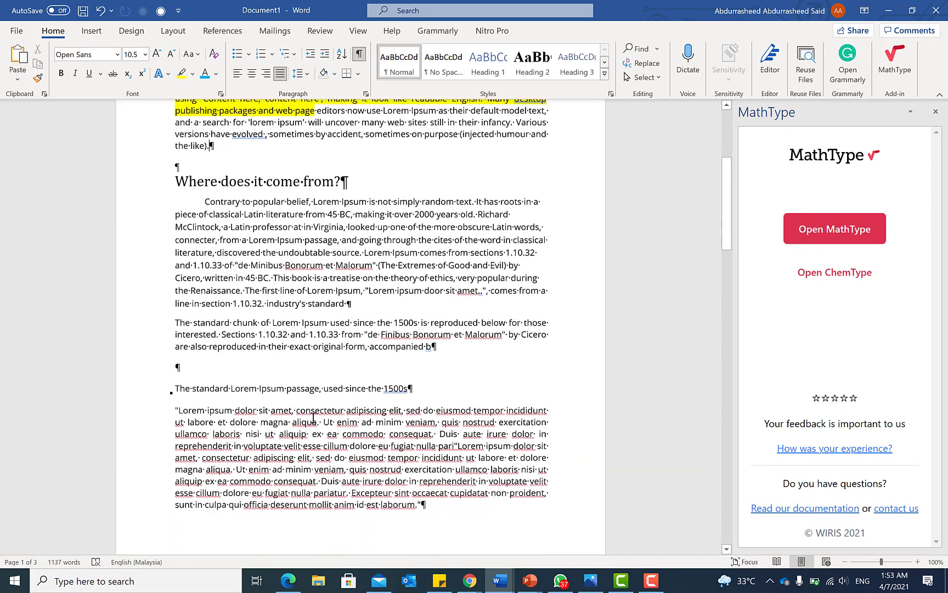
{"action": "scroll", "coordinate": [314, 418], "scroll_direction": "down", "scroll_amount": 1}
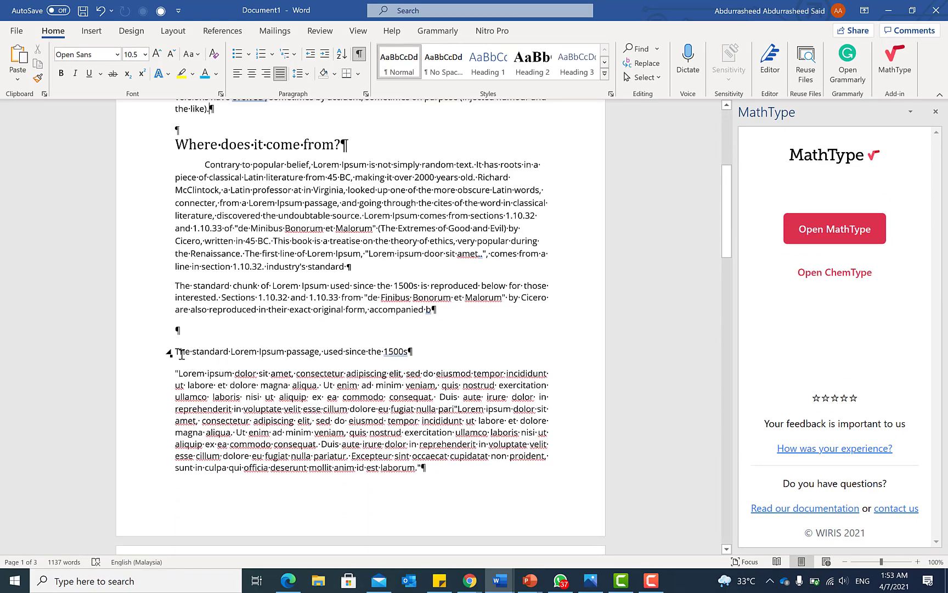
{"action": "scroll", "coordinate": [315, 445], "scroll_direction": "down", "scroll_amount": 10}
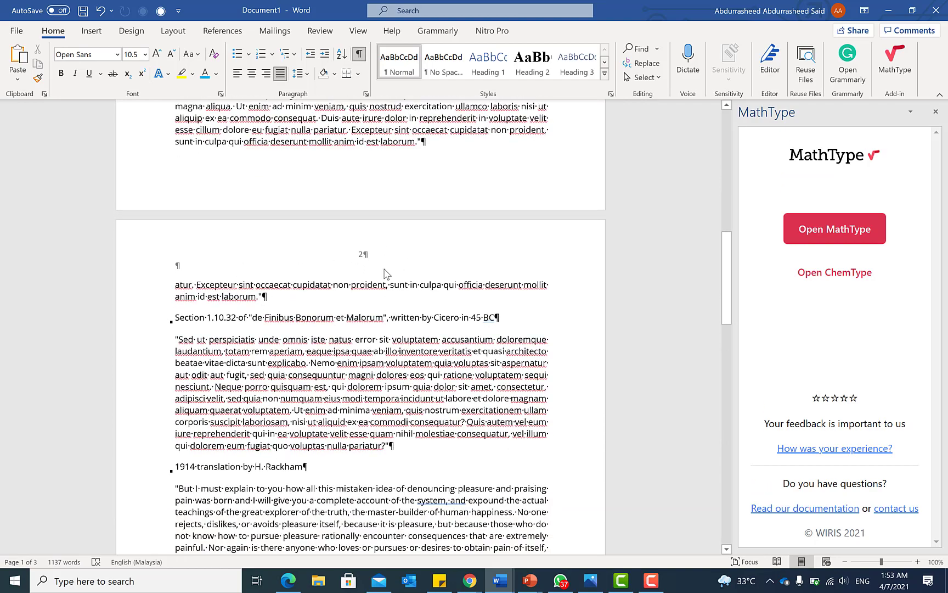
{"action": "scroll", "coordinate": [384, 273], "scroll_direction": "down", "scroll_amount": 8}
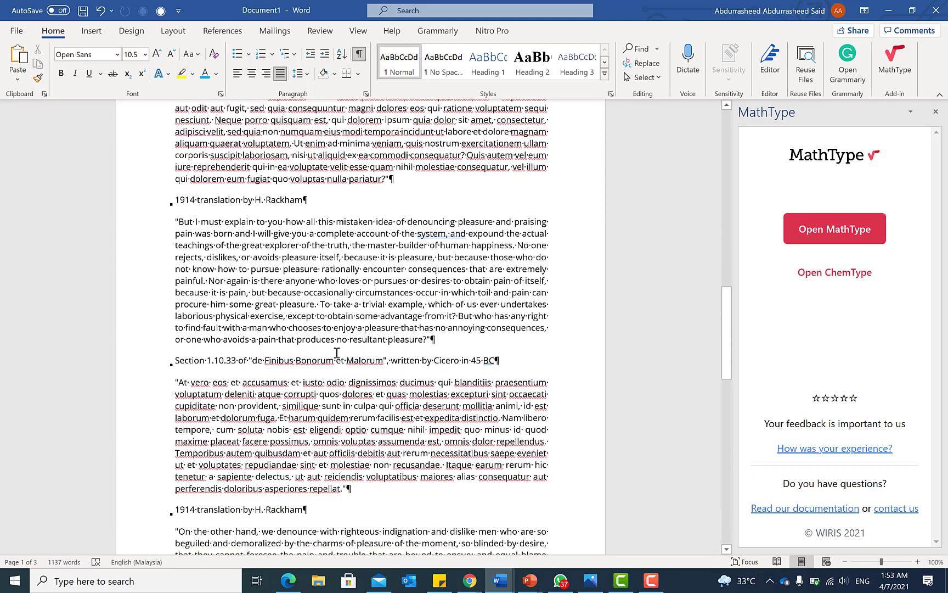
{"action": "scroll", "coordinate": [336, 353], "scroll_direction": "down", "scroll_amount": 6}
{"action": "scroll", "coordinate": [352, 327], "scroll_direction": "up", "scroll_amount": 14}
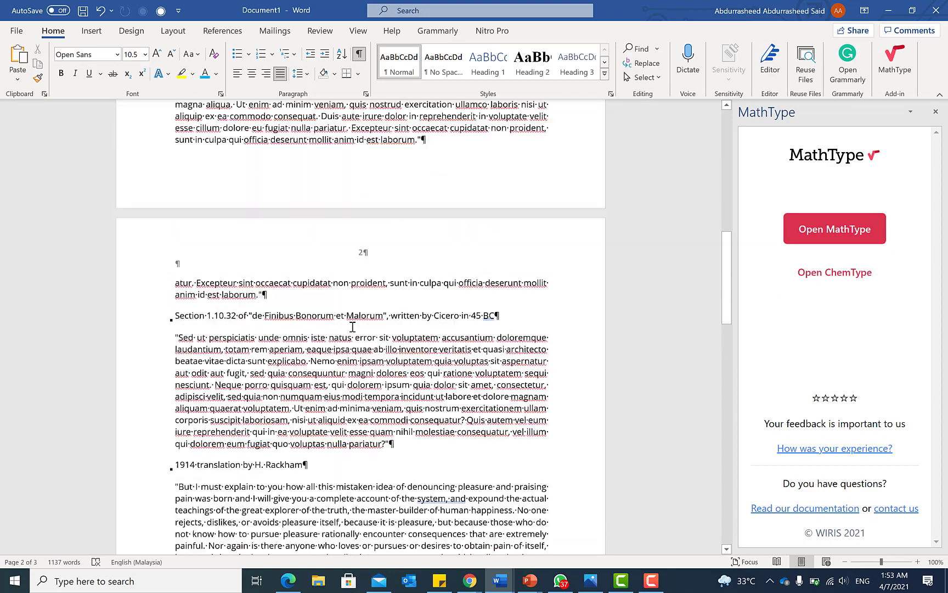
{"action": "scroll", "coordinate": [352, 327], "scroll_direction": "up", "scroll_amount": 4}
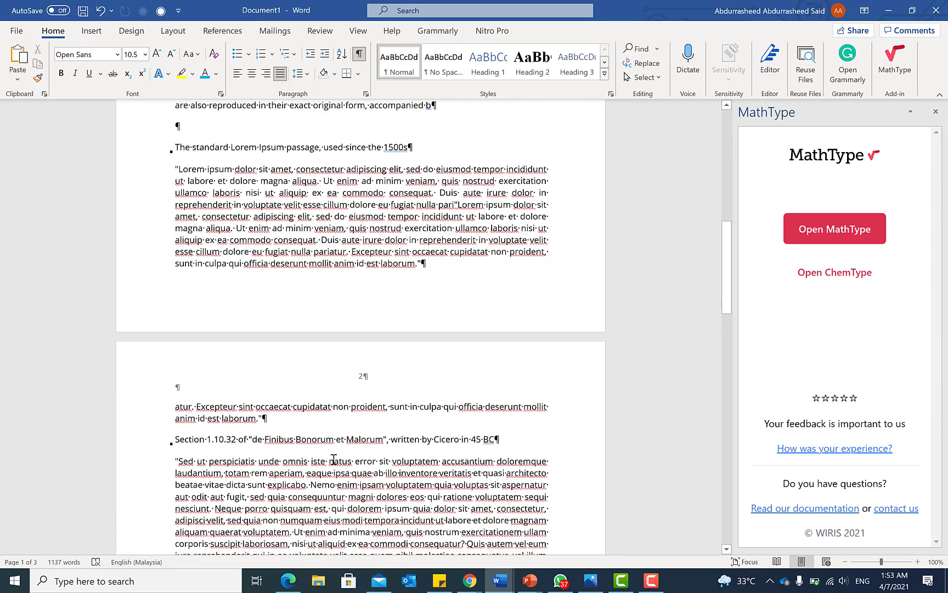
{"action": "scroll", "coordinate": [334, 460], "scroll_direction": "down", "scroll_amount": 20}
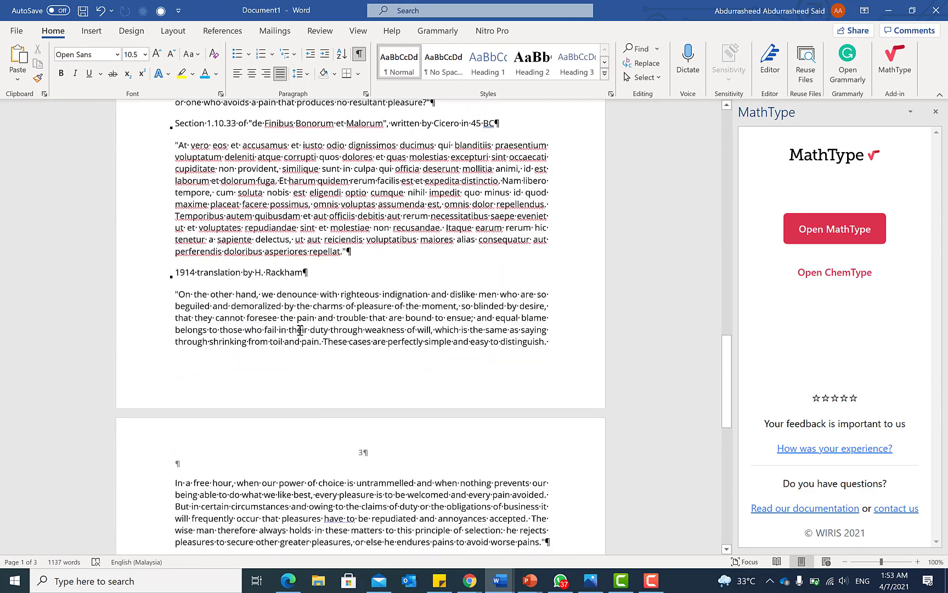
{"action": "scroll", "coordinate": [327, 498], "scroll_direction": "down", "scroll_amount": 3}
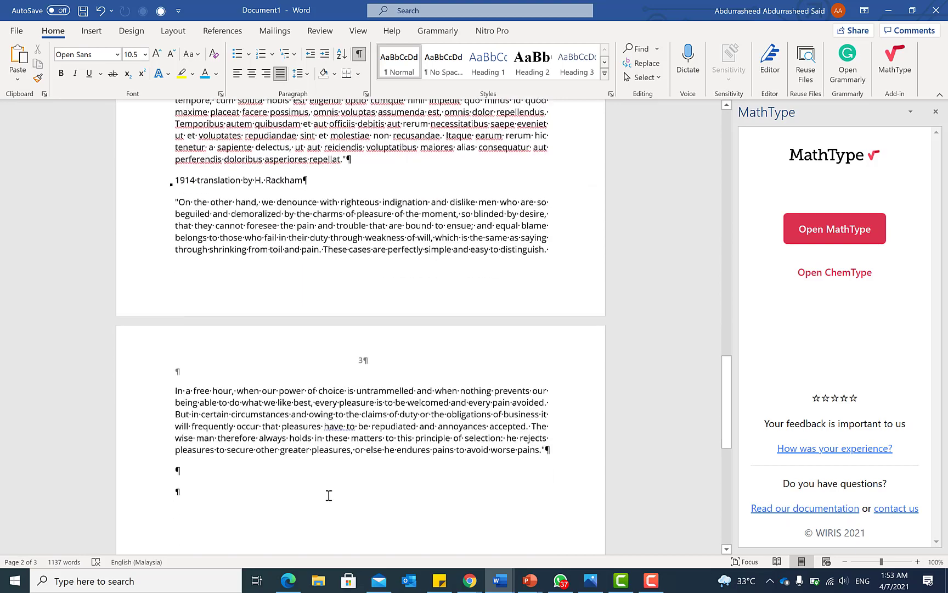
{"action": "scroll", "coordinate": [329, 496], "scroll_direction": "up", "scroll_amount": 20}
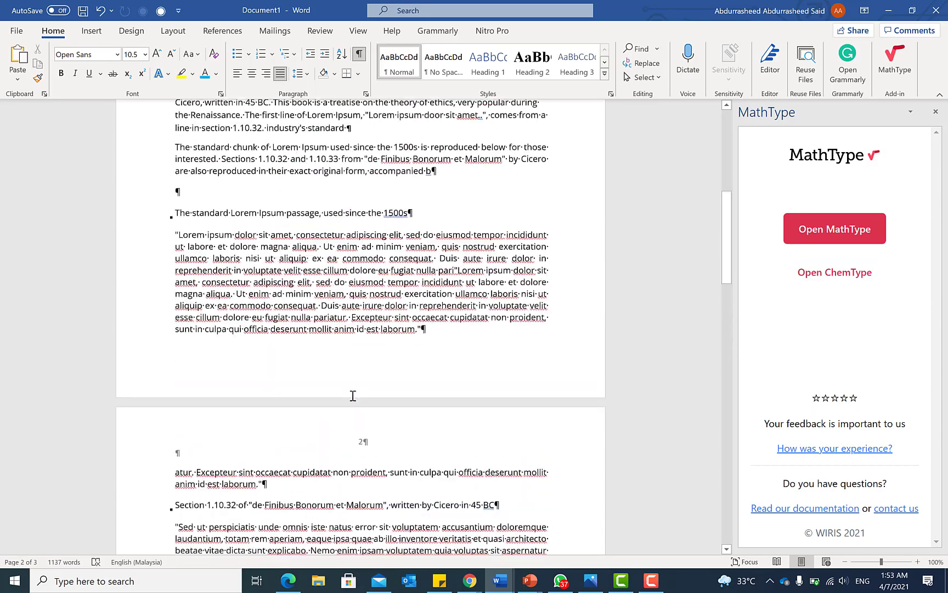
{"action": "scroll", "coordinate": [353, 395], "scroll_direction": "up", "scroll_amount": 13}
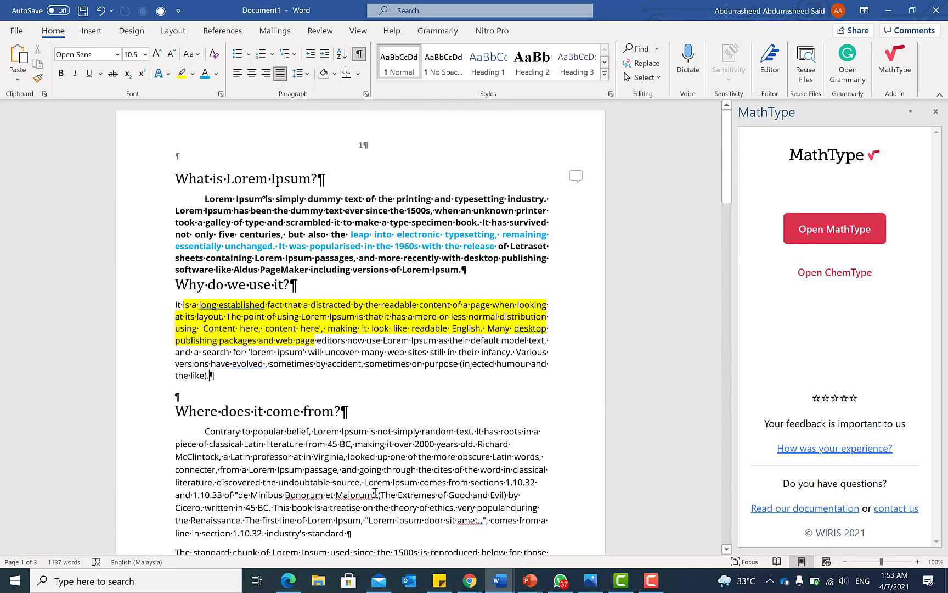
- Hide the paragraph marks and other formatting symbols and close the MathType pane
{"action": "left_click", "coordinate": [359, 53]}
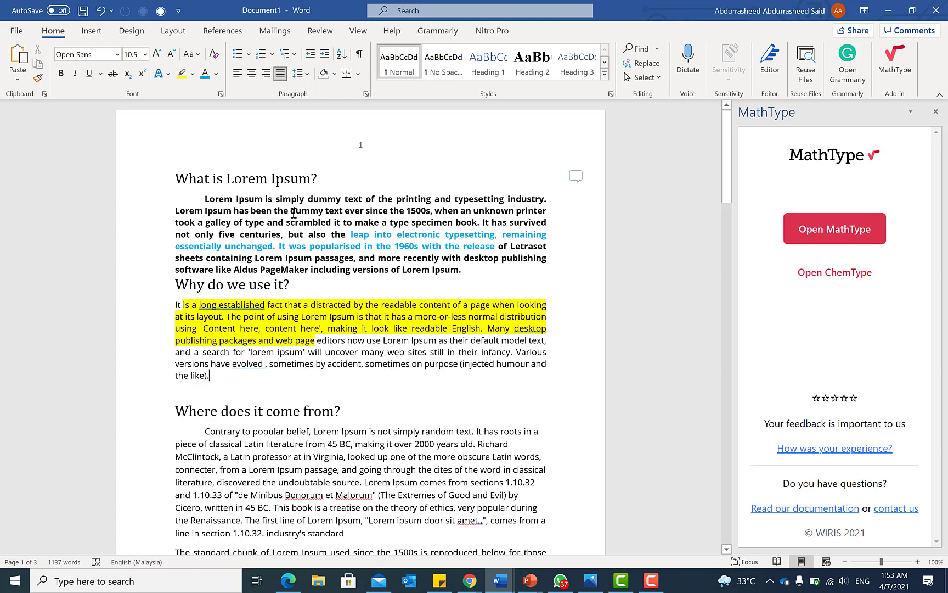
{"action": "left_click", "coordinate": [935, 111]}
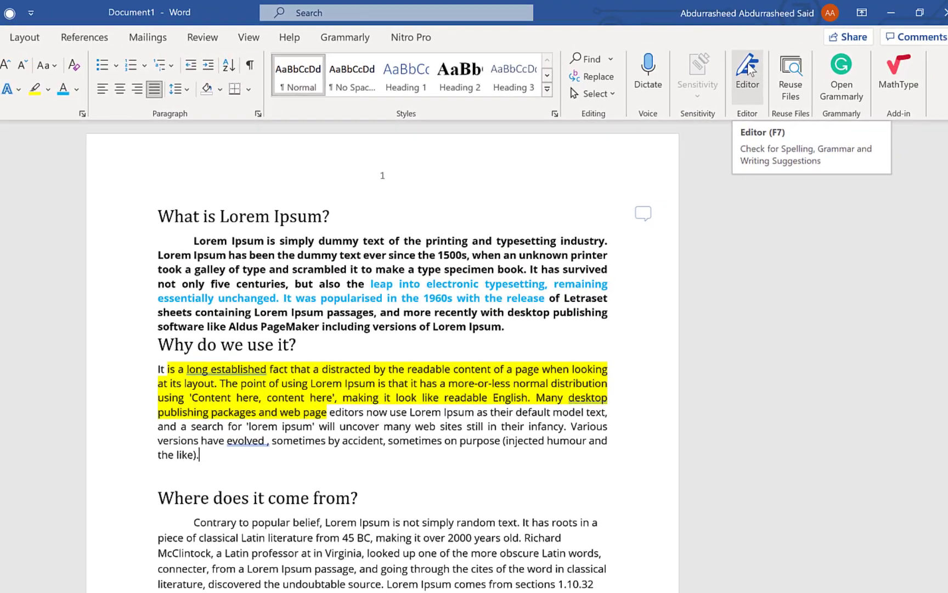
- Run the Editor check on the document and look over the text alongside its spelling, grammar and refinement suggestions
{"action": "left_click", "coordinate": [861, 72]}
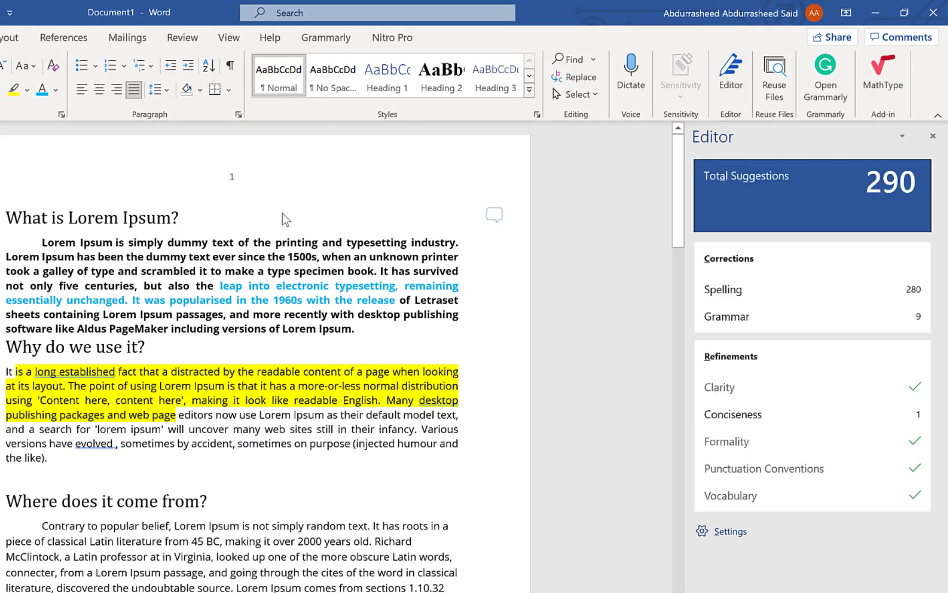
{"action": "scroll", "coordinate": [253, 414], "scroll_direction": "down", "scroll_amount": 9}
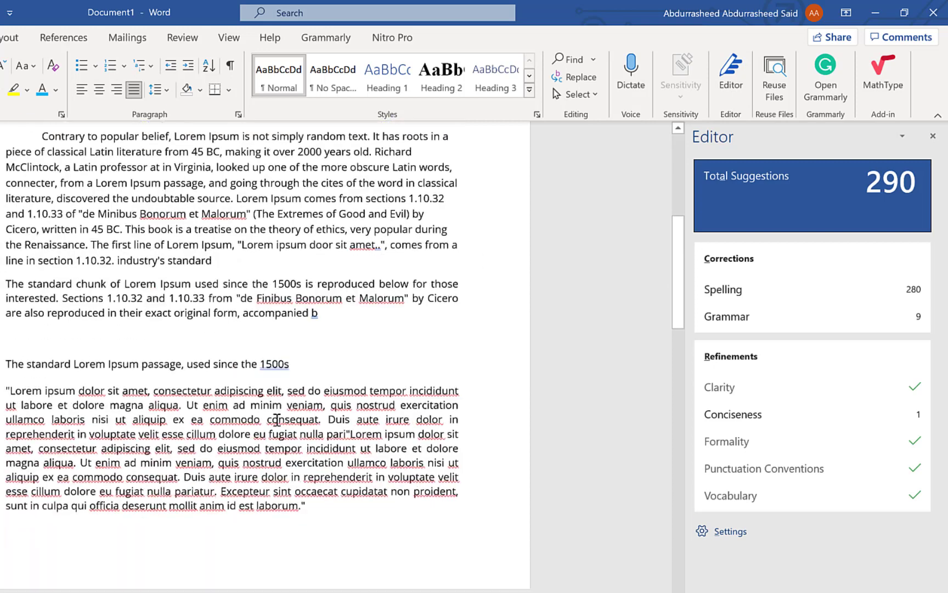
{"action": "scroll", "coordinate": [277, 420], "scroll_direction": "up", "scroll_amount": 6}
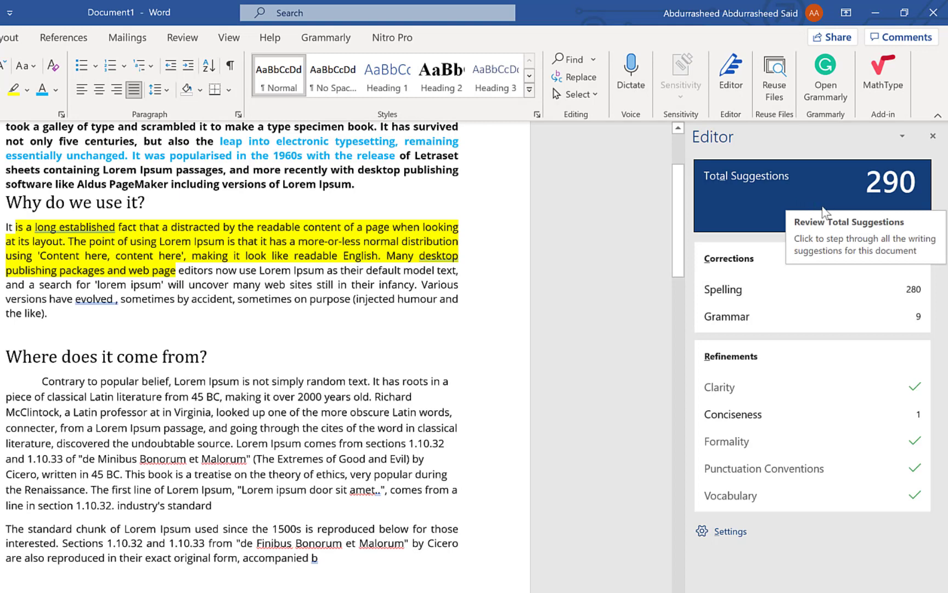
- Go through the Editor's spelling corrections, skipping "Bonorum" and "amet", and replace "Finibus" with "Minibus"
{"action": "left_click", "coordinate": [805, 296]}
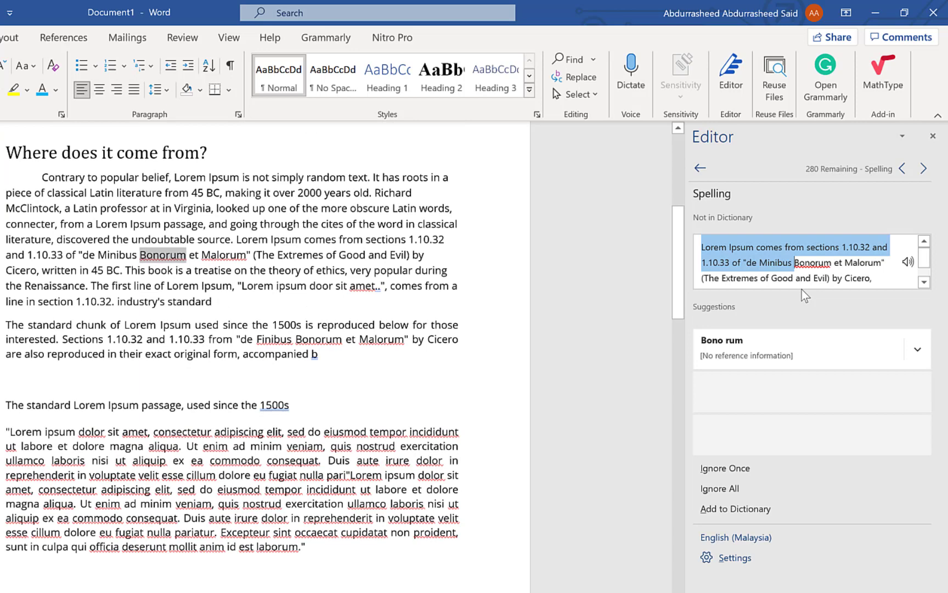
{"action": "left_click", "coordinate": [924, 168]}
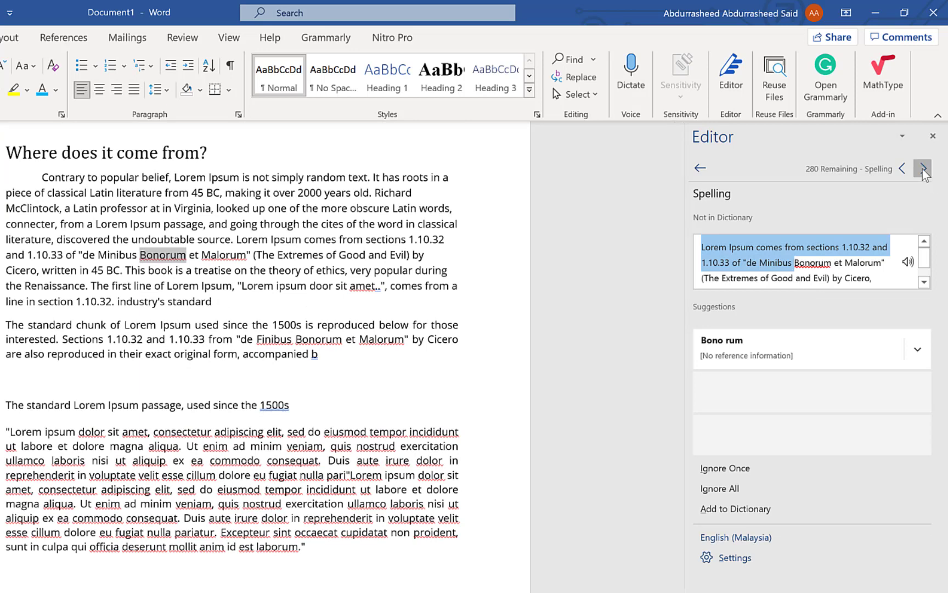
{"action": "left_click", "coordinate": [923, 168]}
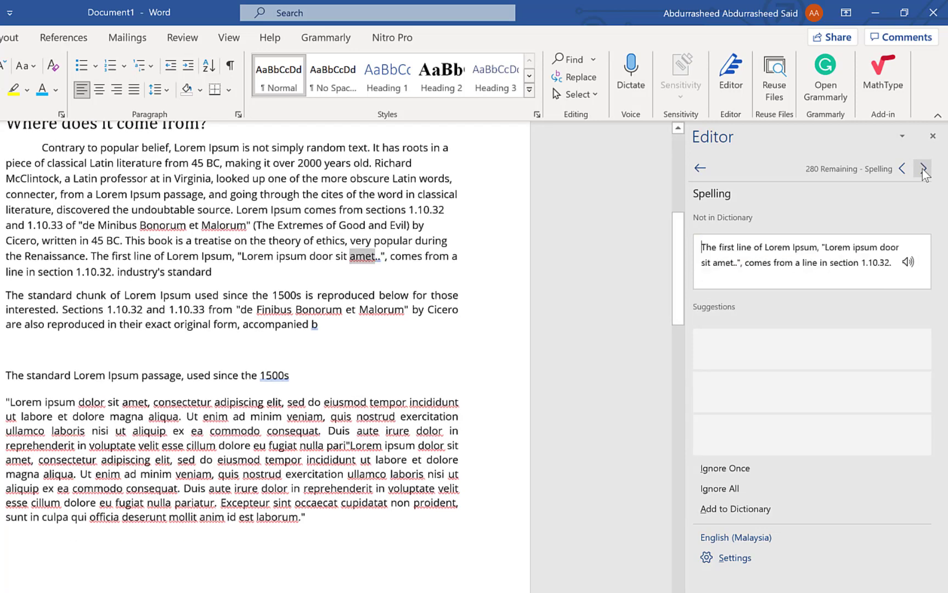
{"action": "left_click", "coordinate": [926, 169]}
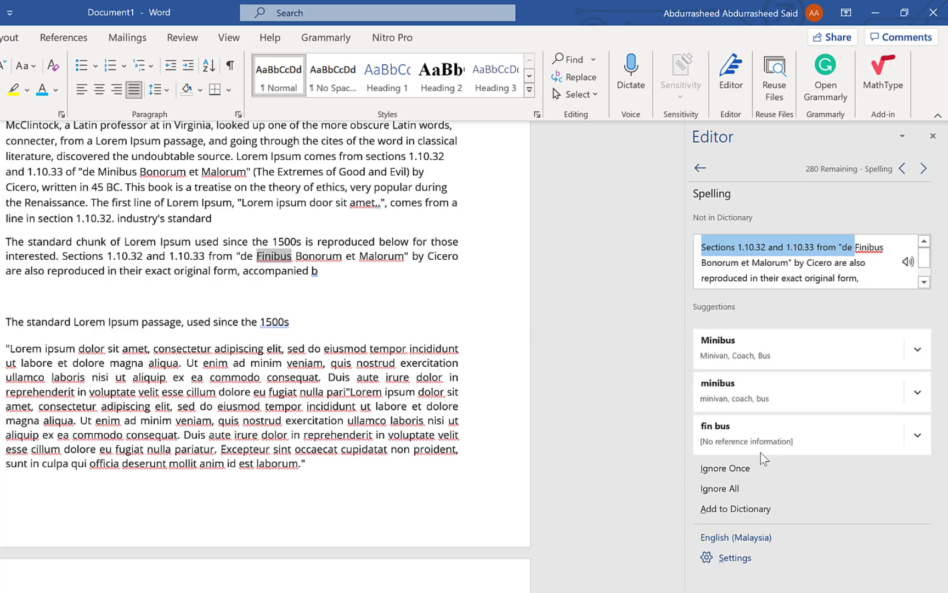
{"action": "left_click", "coordinate": [805, 345]}
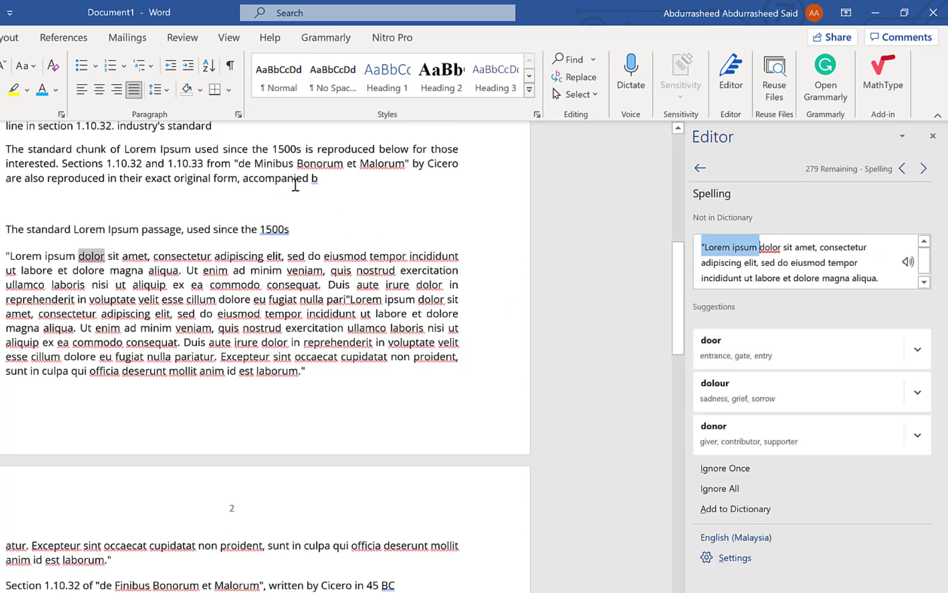
- Replace the misspelled "dolor" with "door" in the standard Lorem Ipsum passage and close the Editor
{"action": "left_click", "coordinate": [803, 348]}
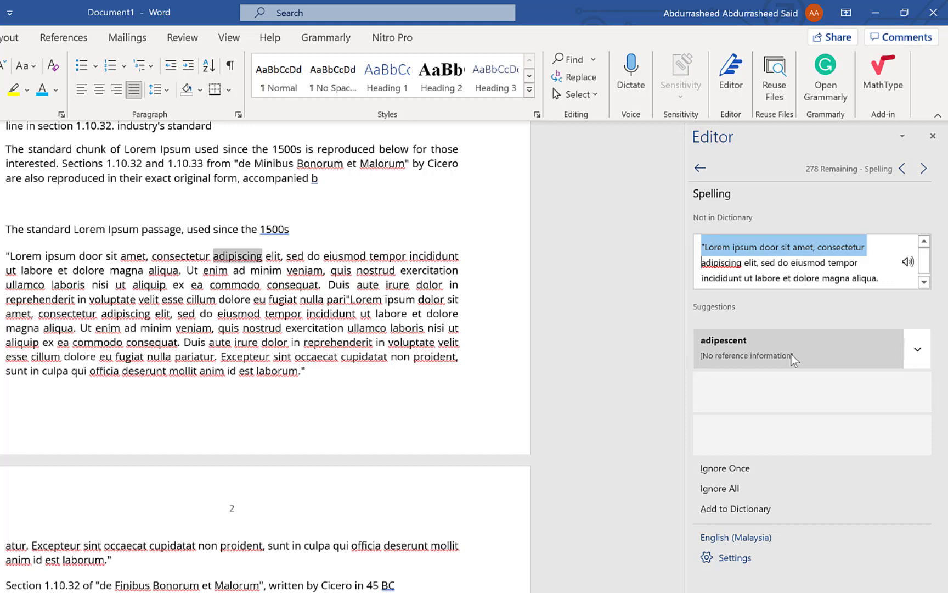
{"action": "left_click", "coordinate": [700, 167]}
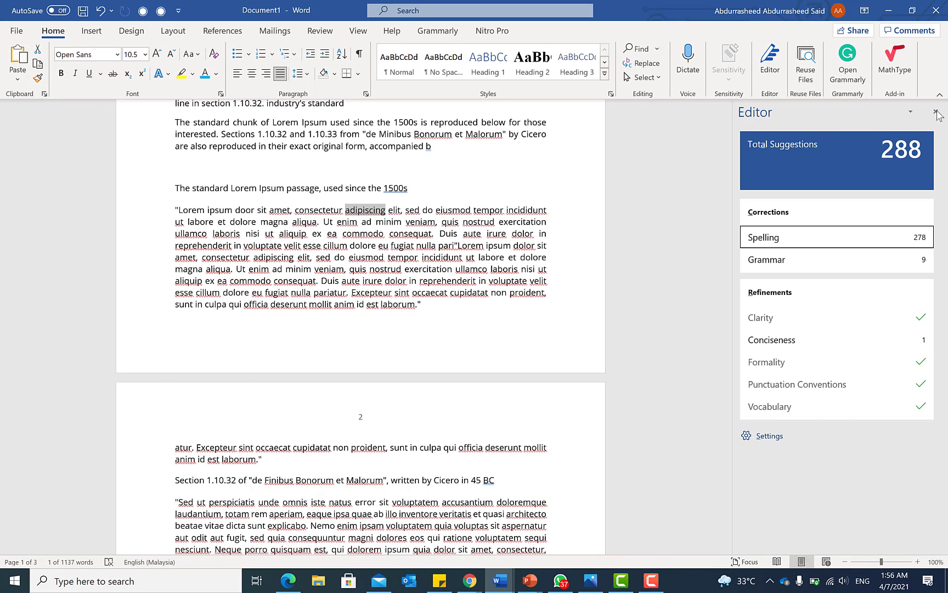
{"action": "left_click", "coordinate": [935, 112]}
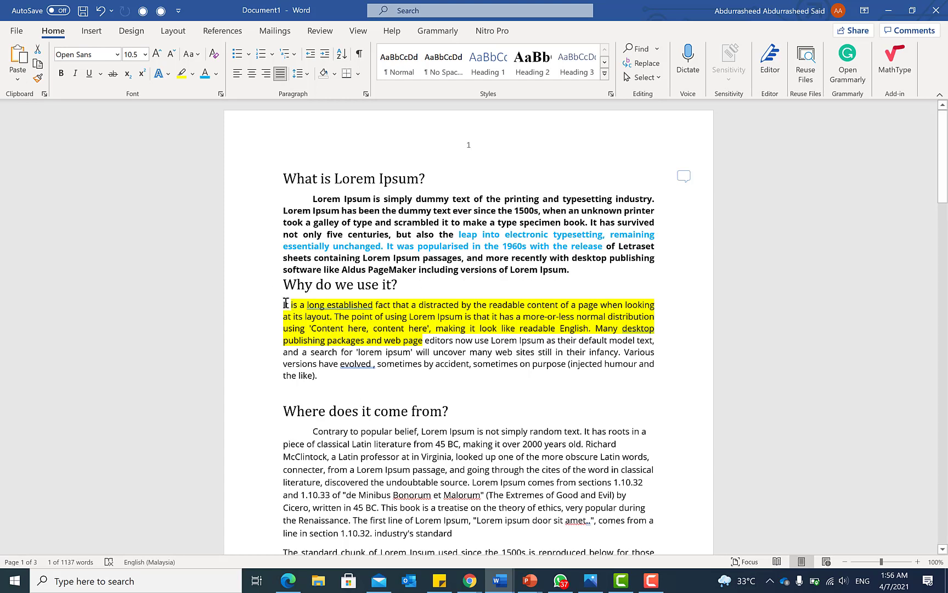
- Create a new AutoText building block from the yellow-highlighted passage under "Why do we use it?" and name it "trial"
{"action": "left_click_drag", "start_coordinate": [285, 304], "coordinate": [425, 335]}
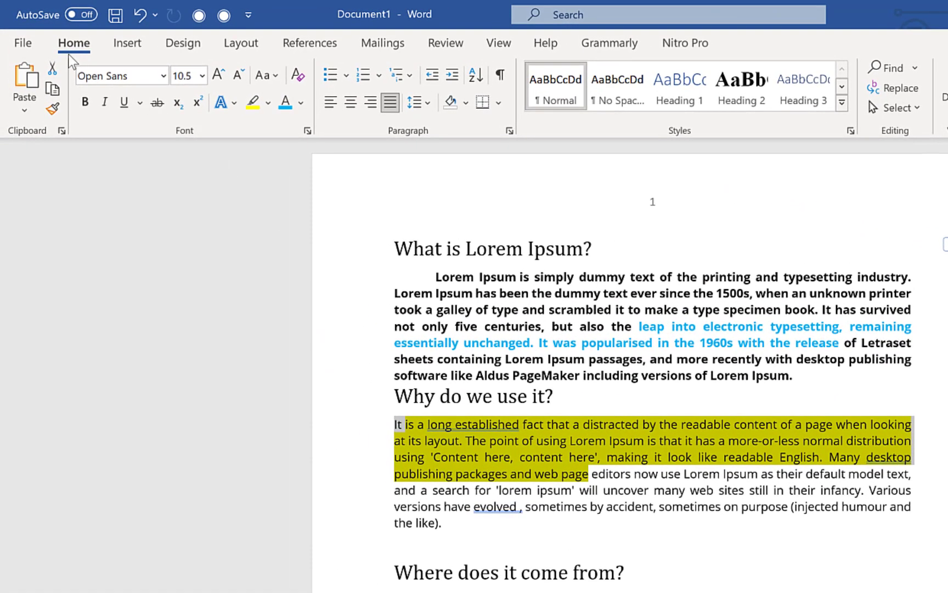
{"action": "left_click", "coordinate": [124, 47]}
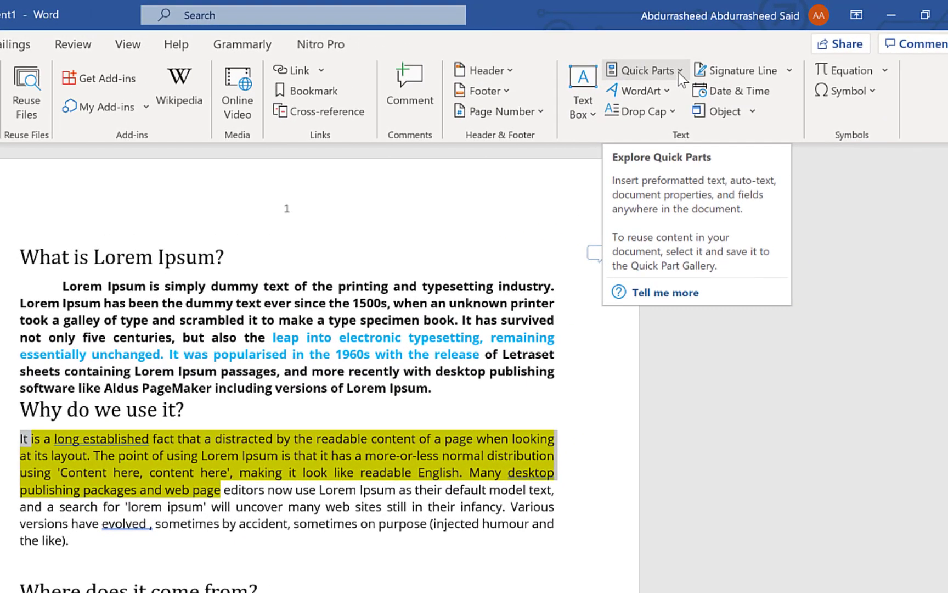
{"action": "left_click", "coordinate": [679, 72]}
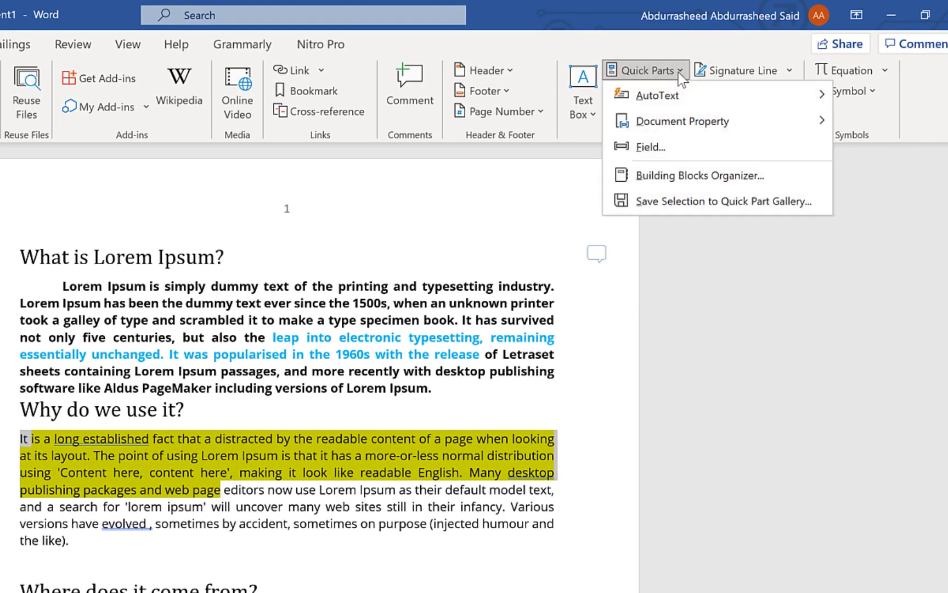
{"action": "mouse_move", "coordinate": [680, 97]}
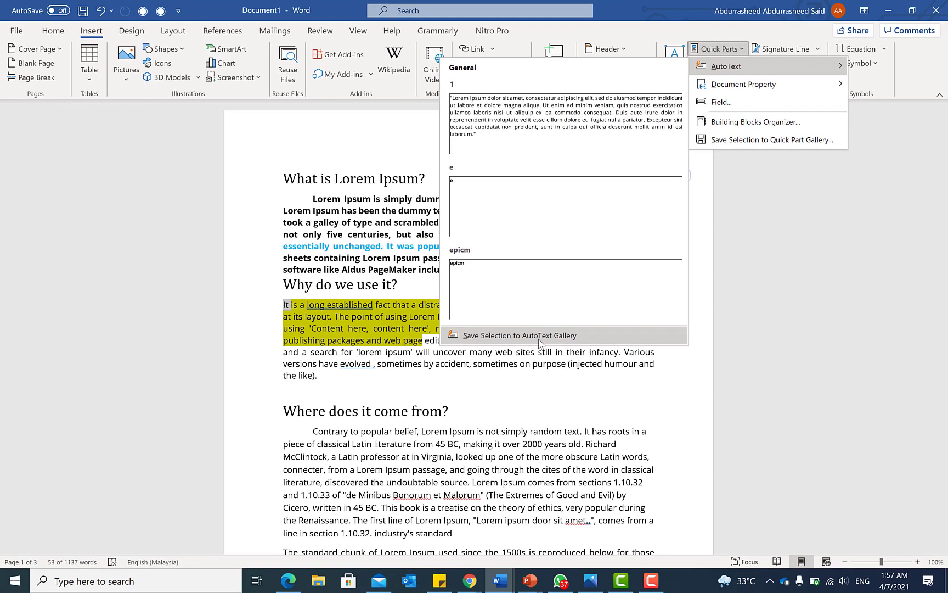
{"action": "left_click", "coordinate": [541, 336]}
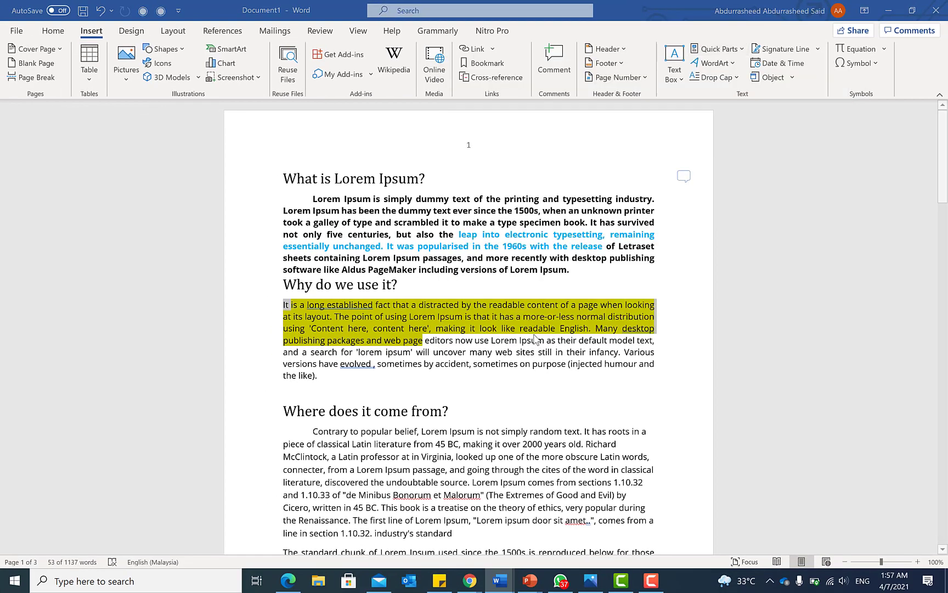
{"action": "left_click_drag", "start_coordinate": [488, 199], "coordinate": [256, 370]}
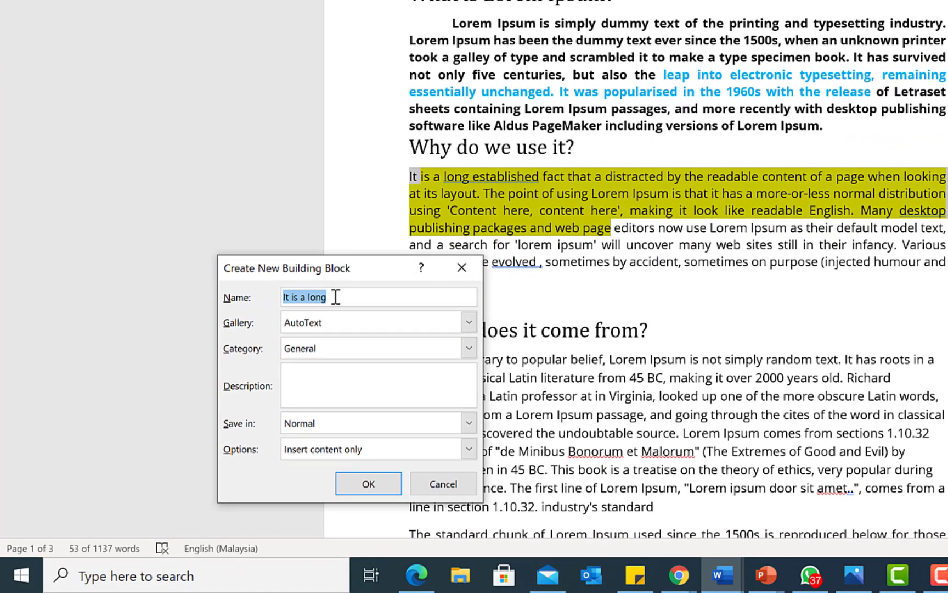
{"action": "type", "text": "trial"}
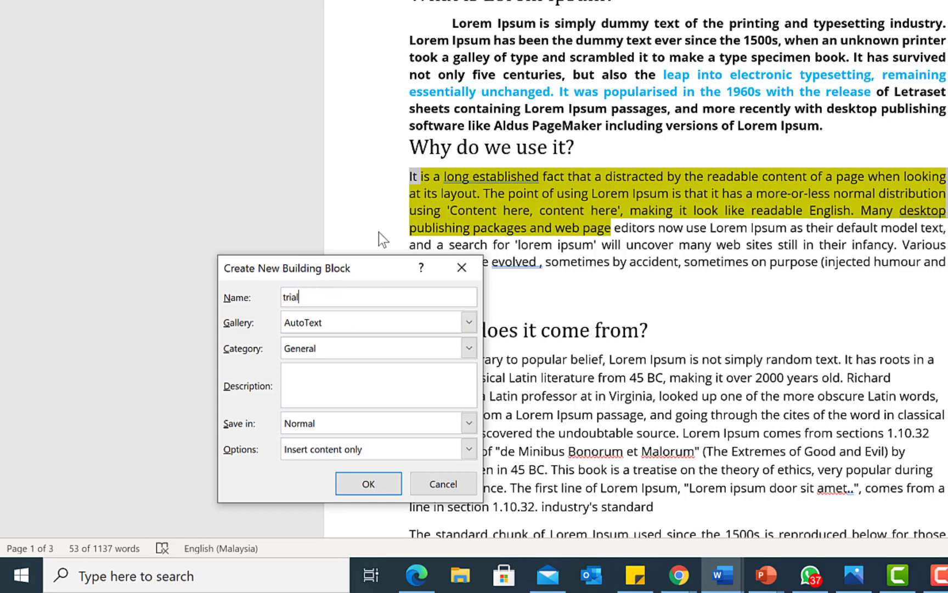
{"action": "left_click_drag", "start_coordinate": [370, 269], "coordinate": [275, 178]}
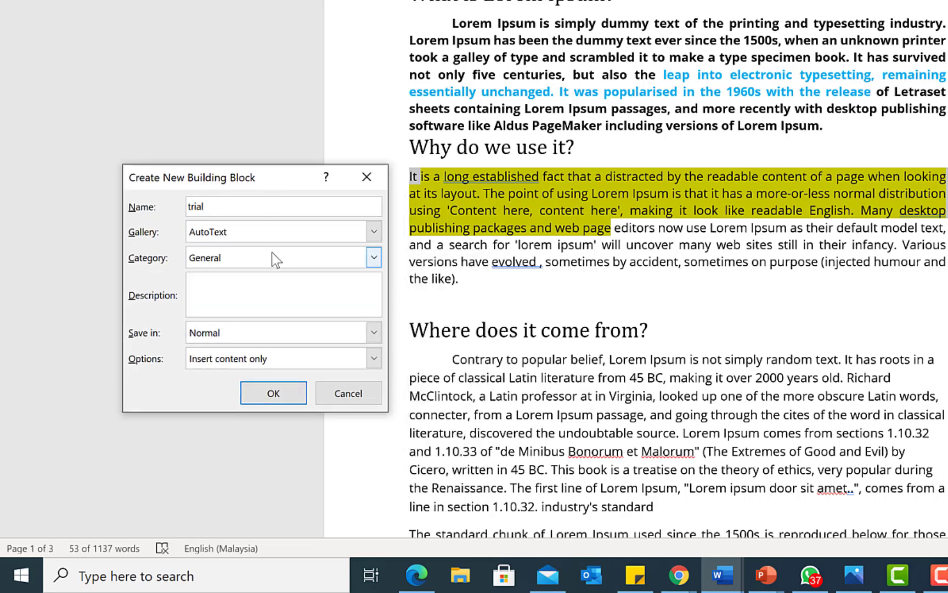
- Set the building block's gallery to Tables, check its category choices while keeping Built-In, and confirm the new building block
{"action": "left_click", "coordinate": [374, 231]}
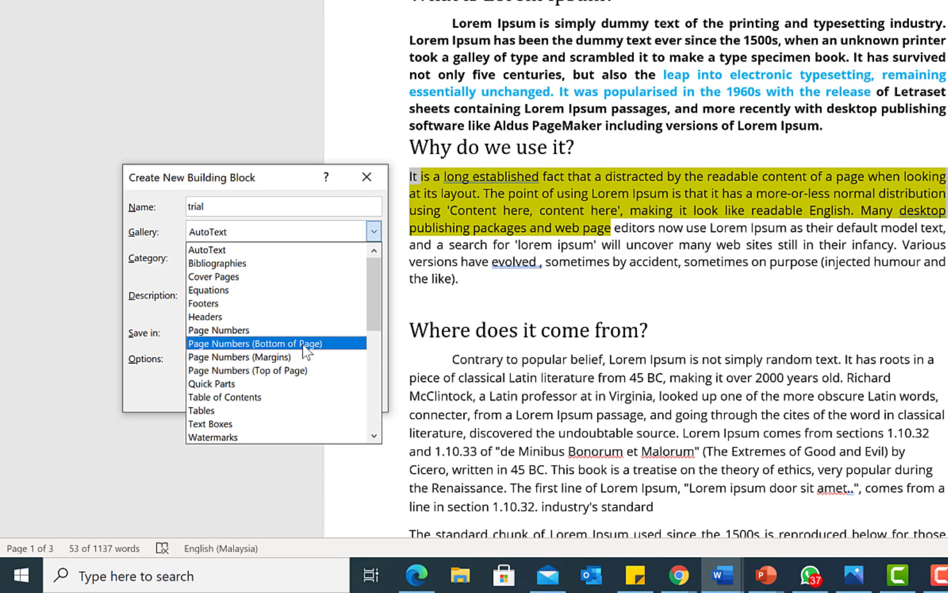
{"action": "left_click", "coordinate": [287, 412]}
{"action": "left_click", "coordinate": [371, 258]}
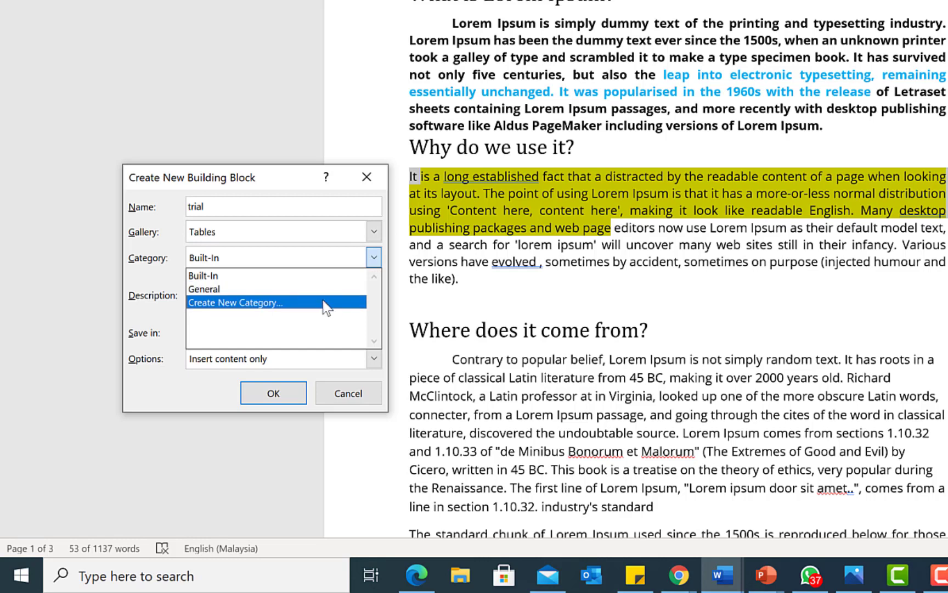
{"action": "left_click", "coordinate": [376, 258]}
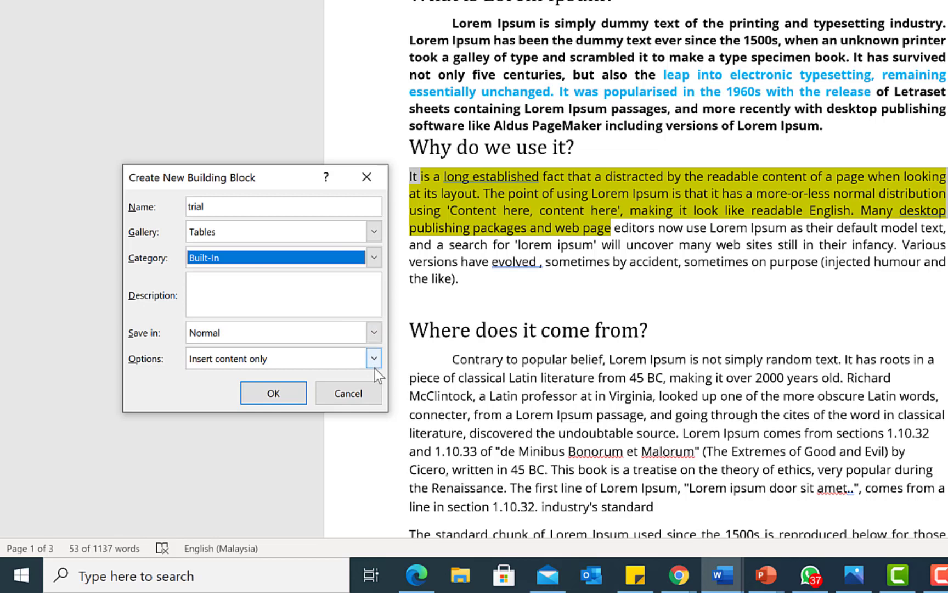
{"action": "left_click", "coordinate": [267, 396]}
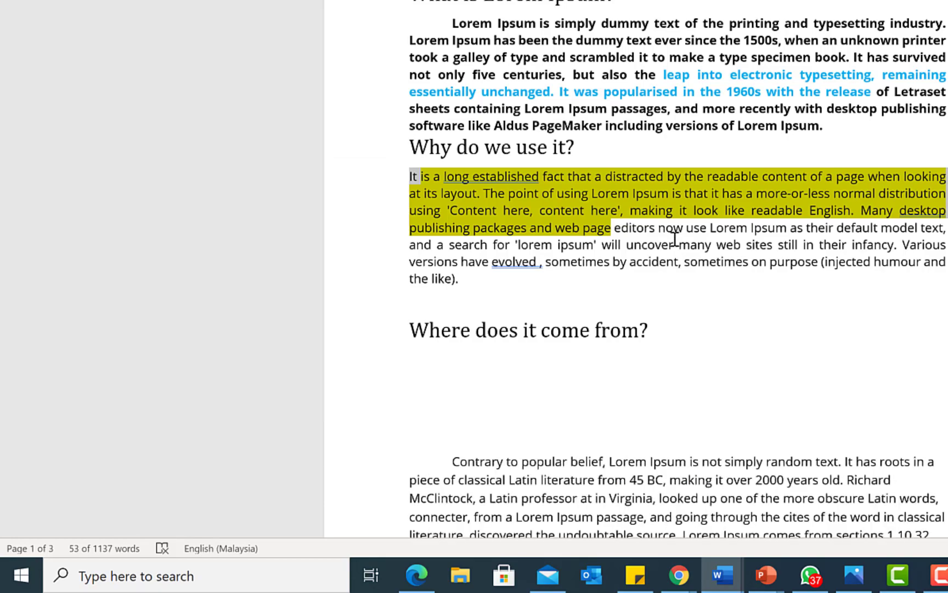
- Insert the "trial" AutoText entry on the empty line below the heading "Where does it come from?"
{"action": "left_click", "coordinate": [608, 368]}
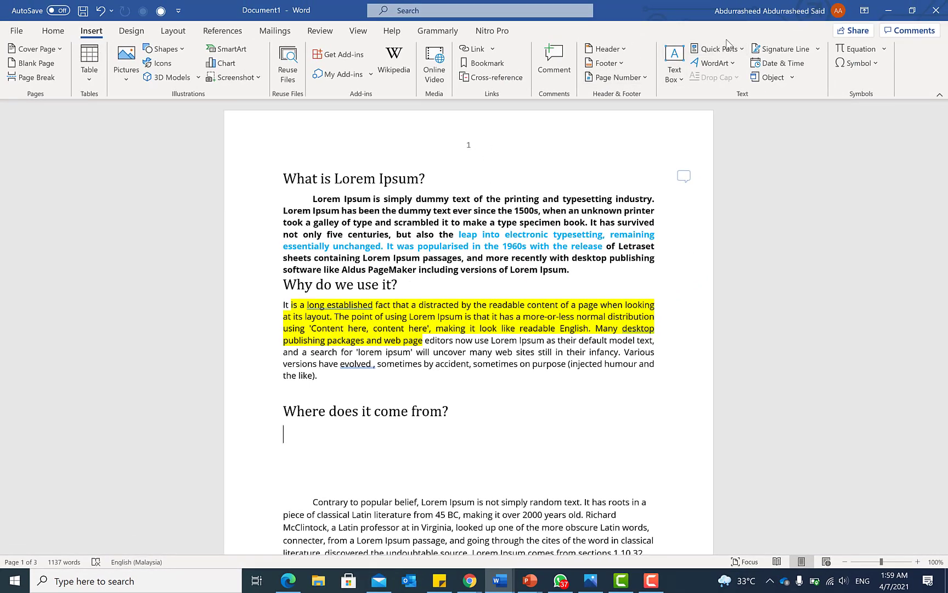
{"action": "left_click", "coordinate": [742, 51]}
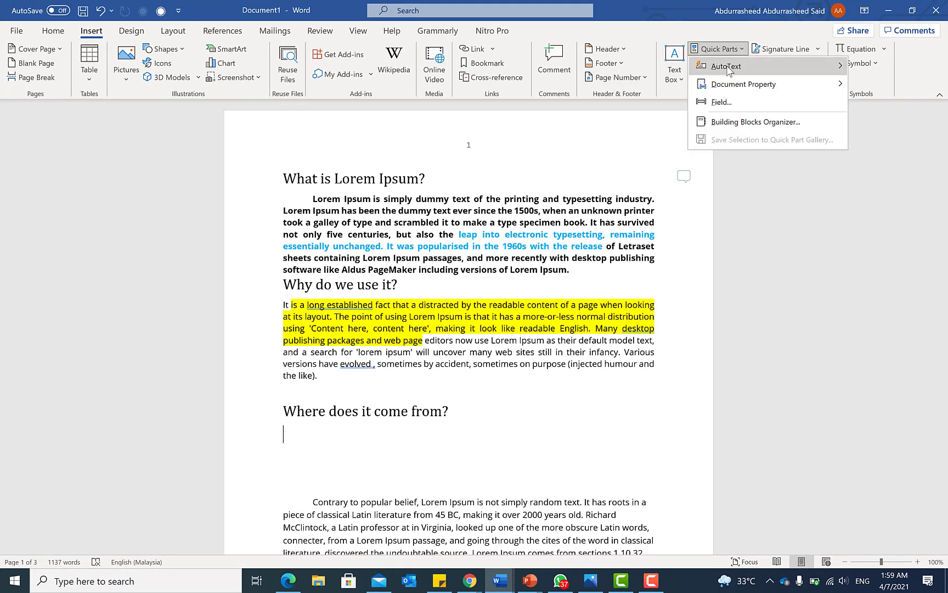
{"action": "mouse_move", "coordinate": [729, 70]}
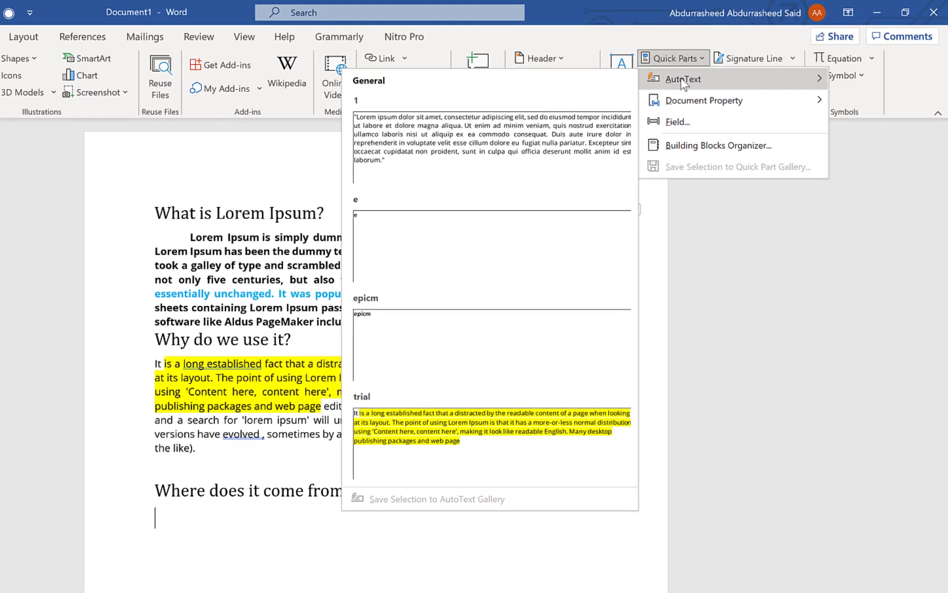
{"action": "left_click", "coordinate": [497, 436]}
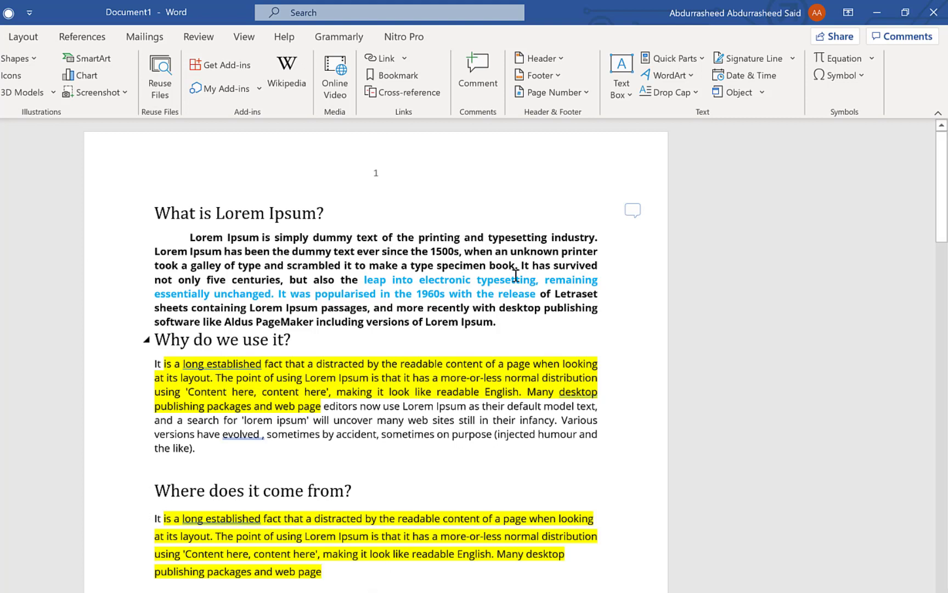
- Preview the "trial" entry in the Building Blocks Organizer and close the organizer
{"action": "left_click", "coordinate": [703, 61]}
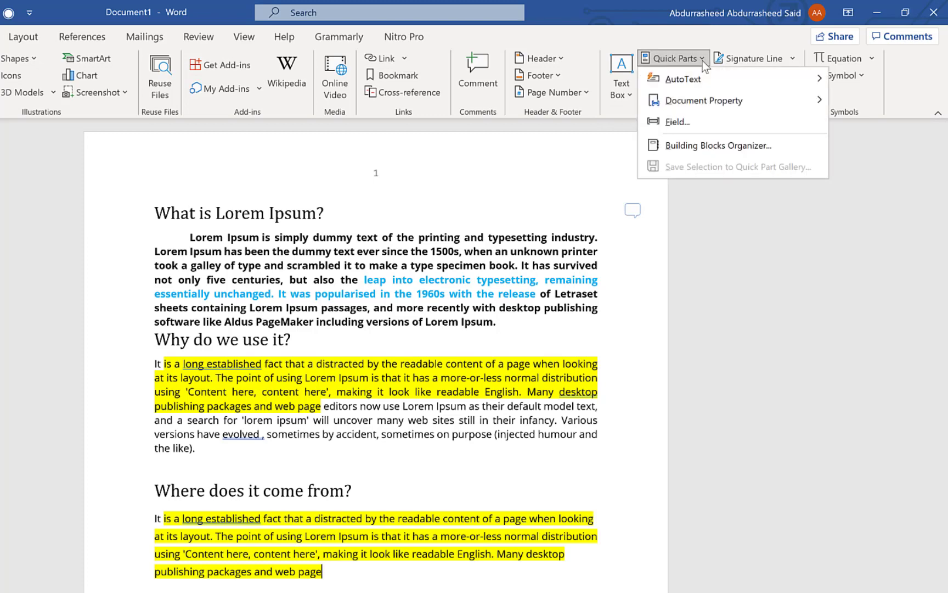
{"action": "left_click", "coordinate": [721, 145]}
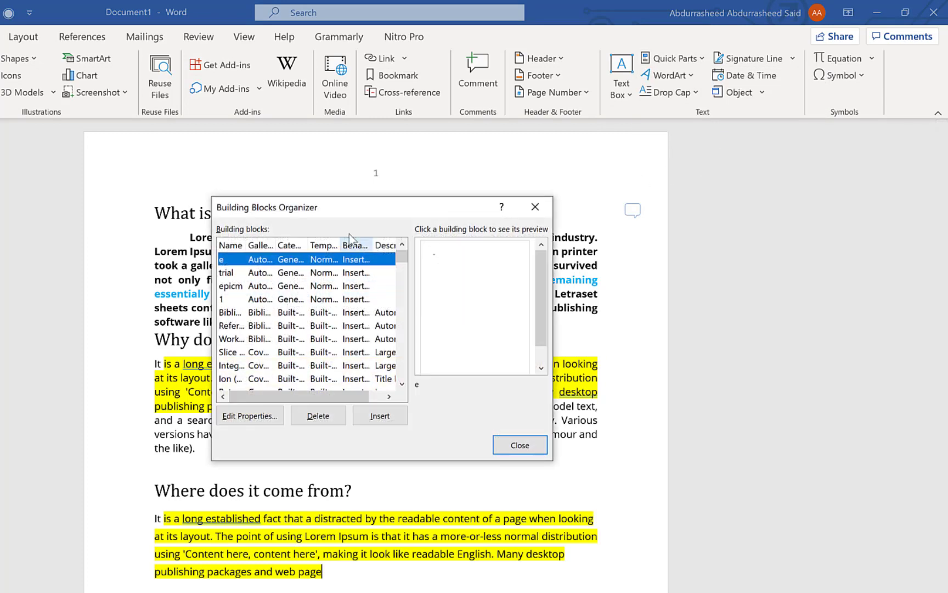
{"action": "left_click", "coordinate": [291, 274]}
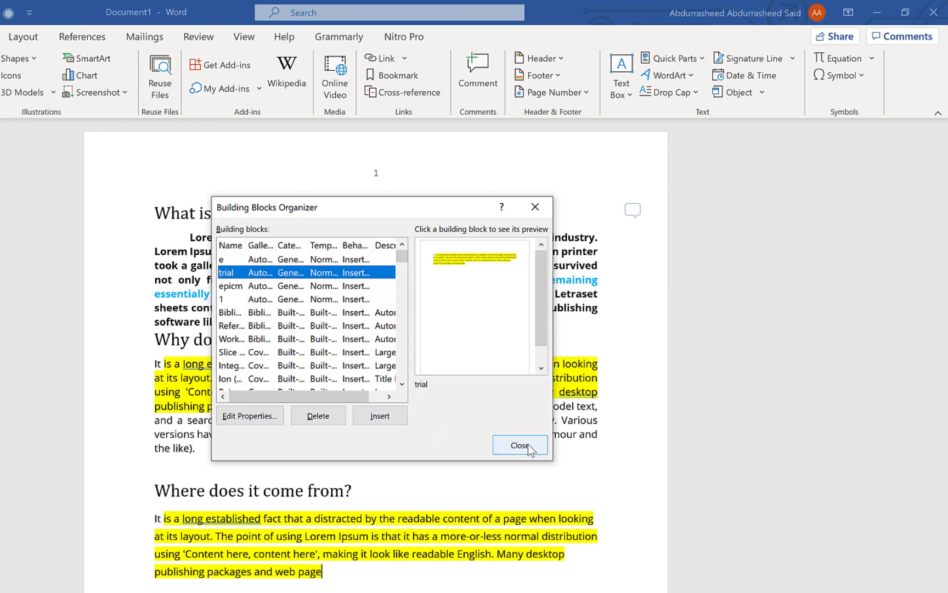
{"action": "left_click", "coordinate": [528, 444]}
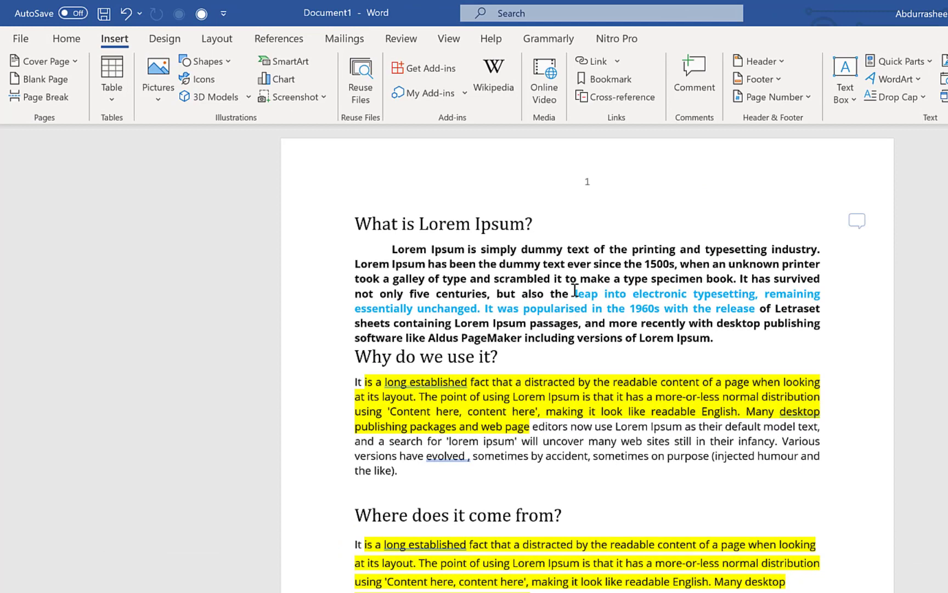
- Copy the blue text from "leap into electronic typesetting" to "with the release" in the first paragraph
{"action": "left_click_drag", "start_coordinate": [458, 235], "coordinate": [553, 245]}
{"action": "left_click_drag", "start_coordinate": [778, 343], "coordinate": [838, 344]}
{"action": "key", "text": "ctrl+c"}
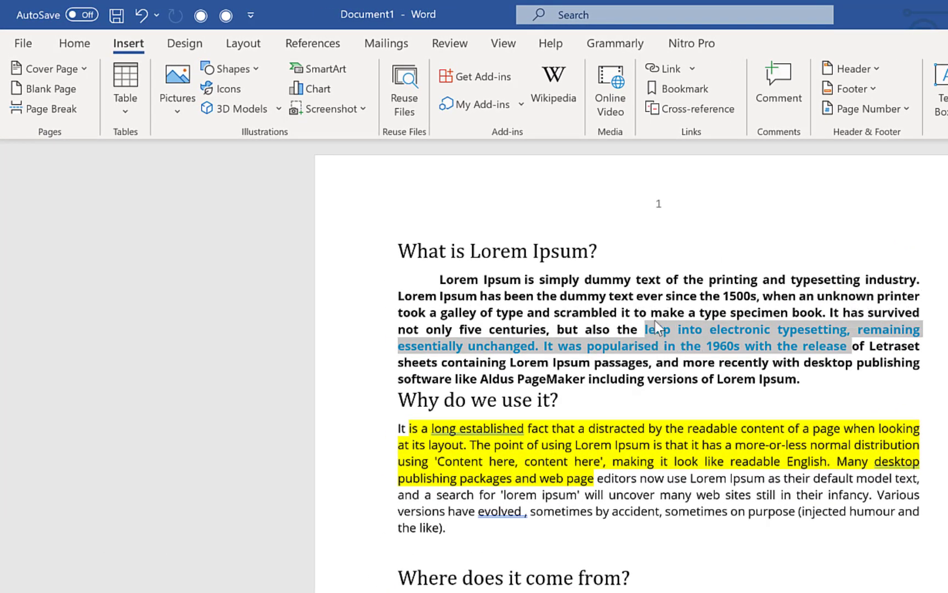
{"action": "right_click", "coordinate": [685, 336]}
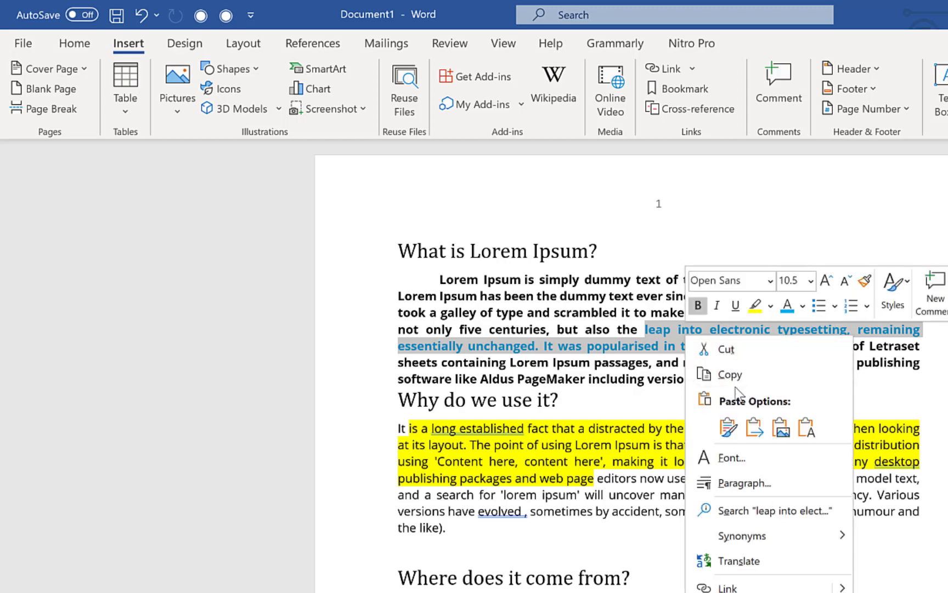
{"action": "left_click", "coordinate": [728, 373]}
- Paste the copied text without its formatting on the blank line above the heading "Where does it come from?"
{"action": "scroll", "coordinate": [632, 566], "scroll_direction": "down", "scroll_amount": 1}
{"action": "scroll", "coordinate": [615, 540], "scroll_direction": "down", "scroll_amount": 2}
{"action": "left_click", "coordinate": [489, 415]}
{"action": "key", "text": "Return"}
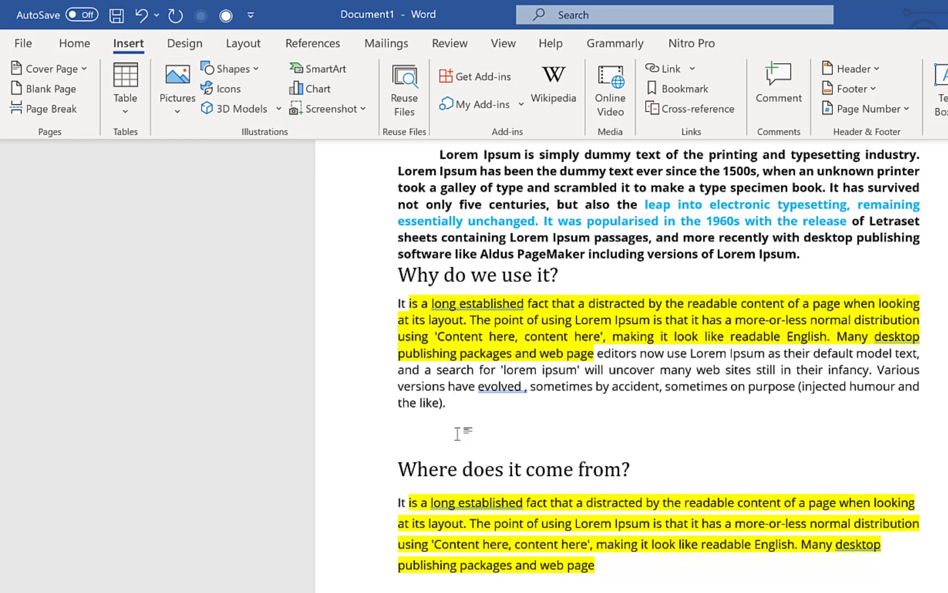
{"action": "right_click", "coordinate": [461, 431]}
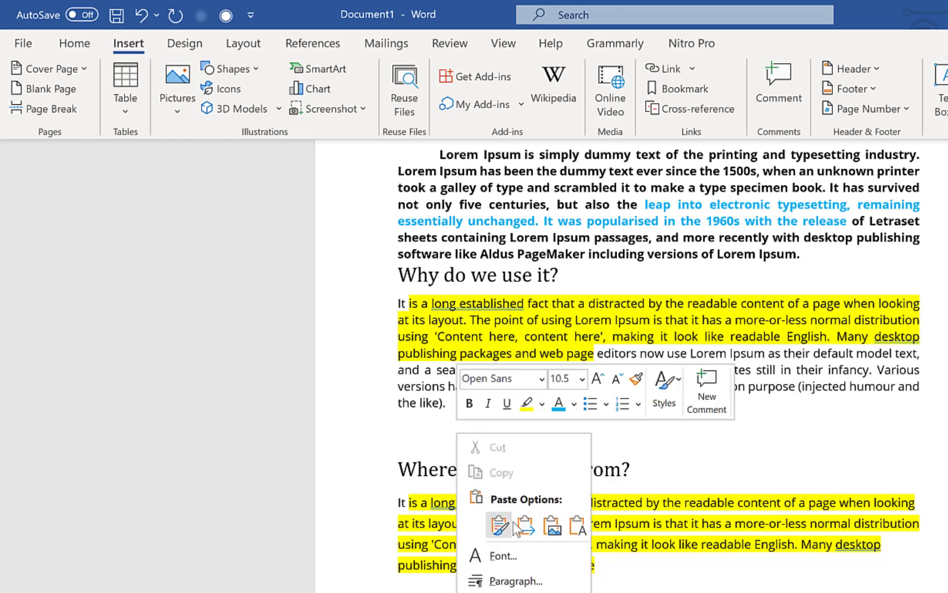
{"action": "left_click", "coordinate": [577, 525]}
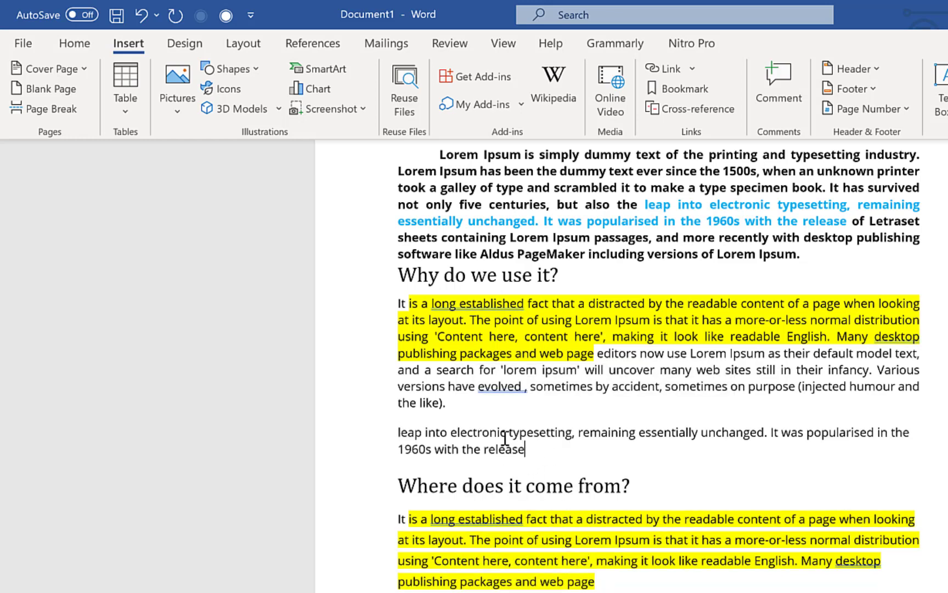
{"action": "left_click_drag", "start_coordinate": [526, 449], "coordinate": [400, 435]}
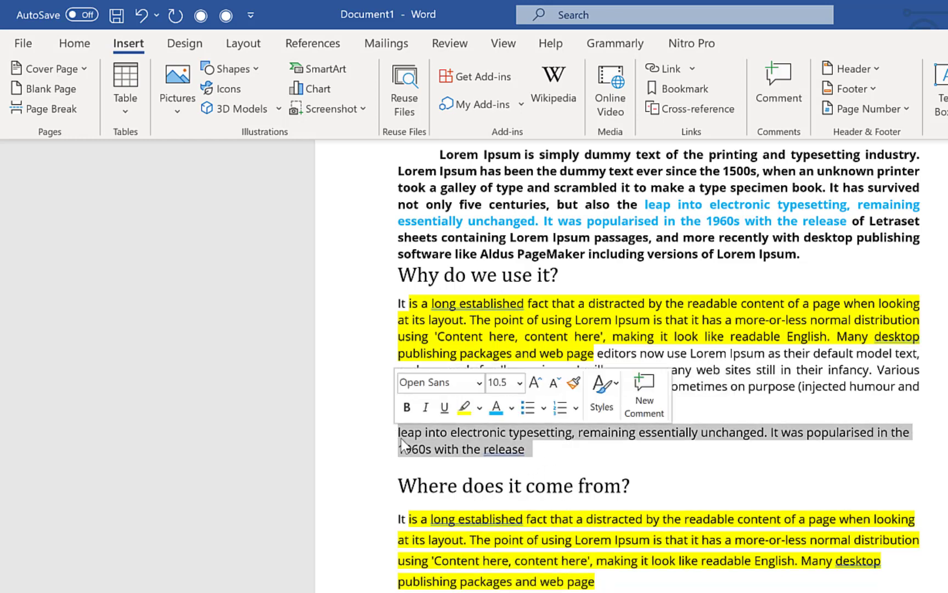
{"action": "left_click", "coordinate": [497, 466]}
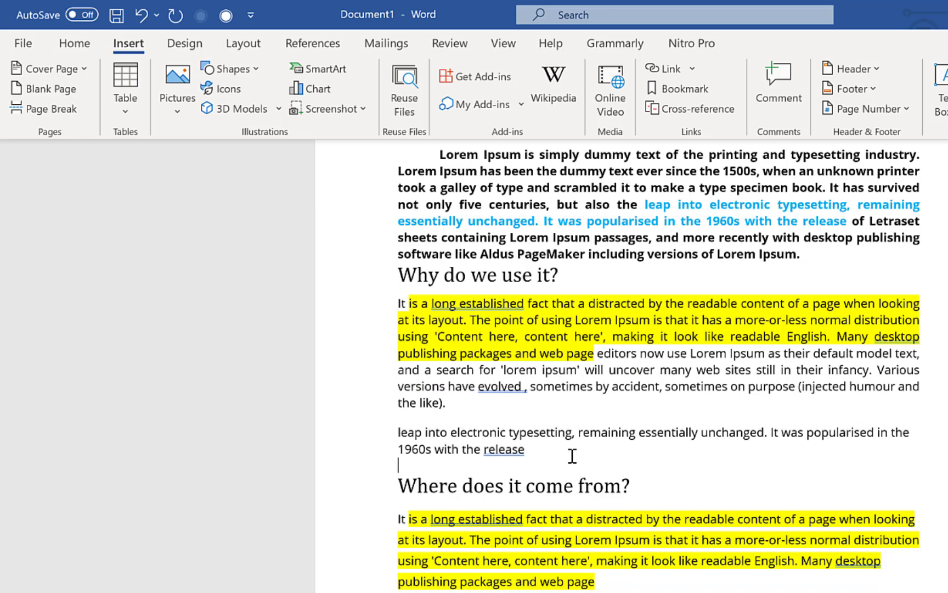